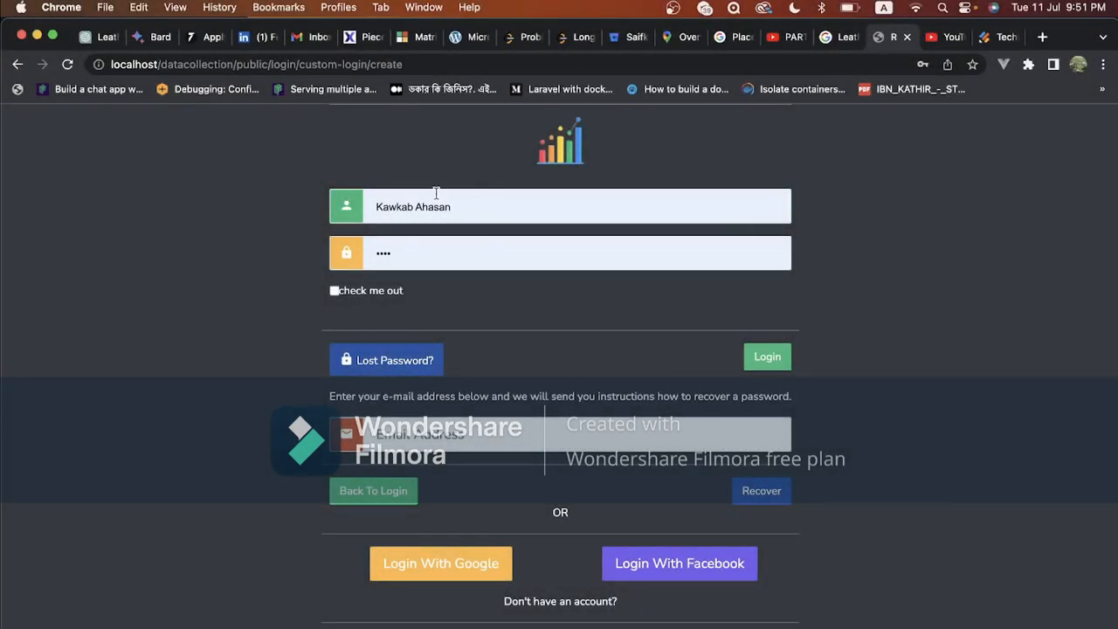
- Log in with the prefilled credentials and open the survey creation form
click(336, 294)
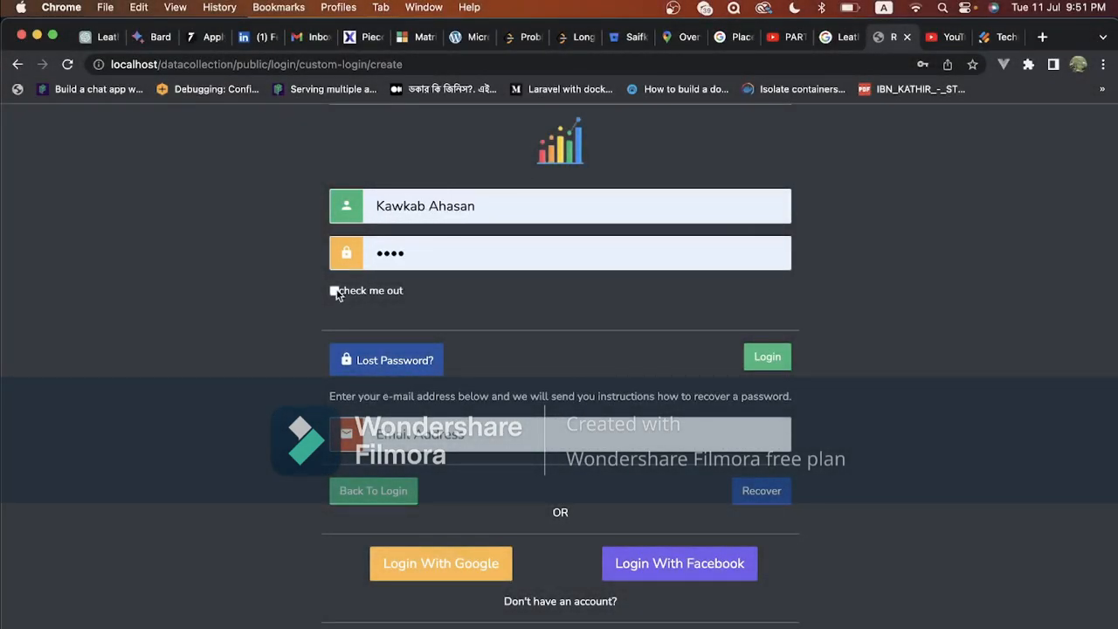
click(768, 360)
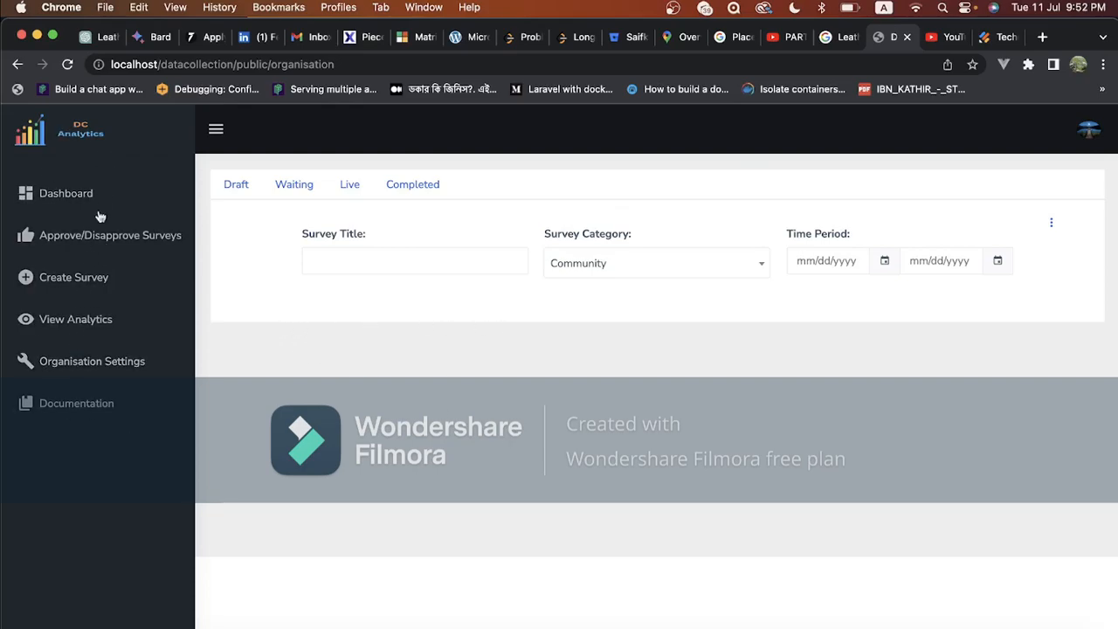
click(63, 280)
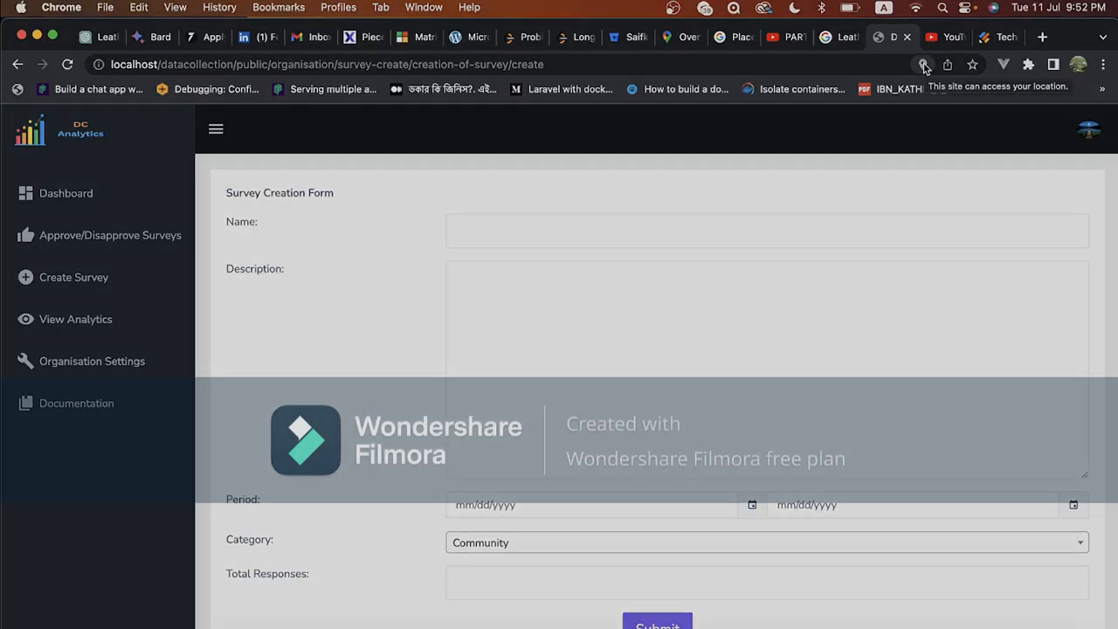
- Check the site's location permission and keep location access allowed
click(923, 66)
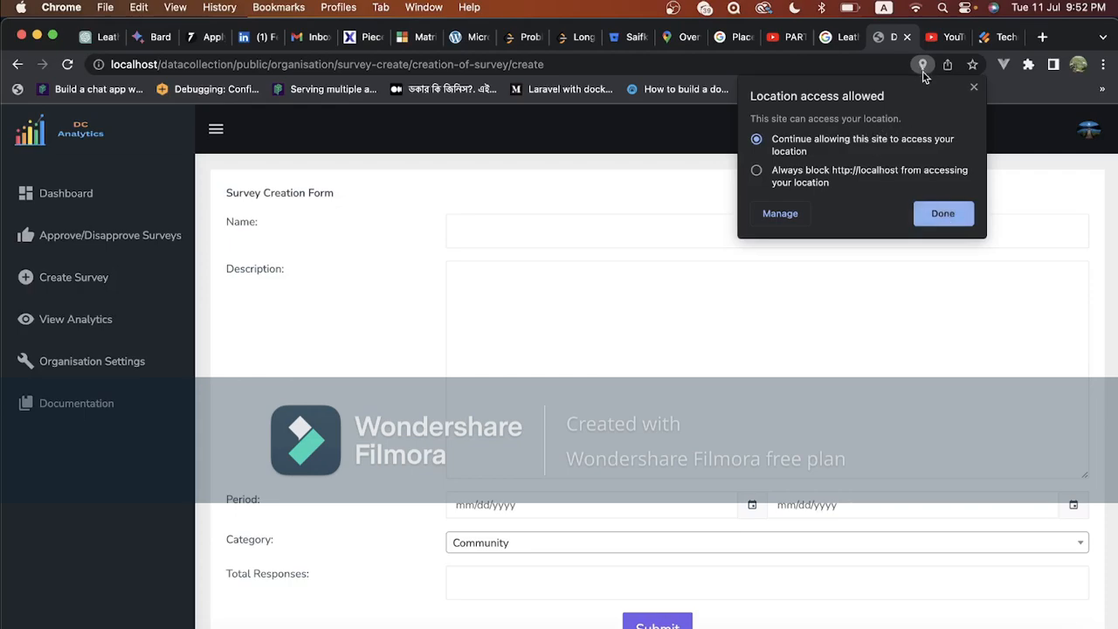
click(942, 217)
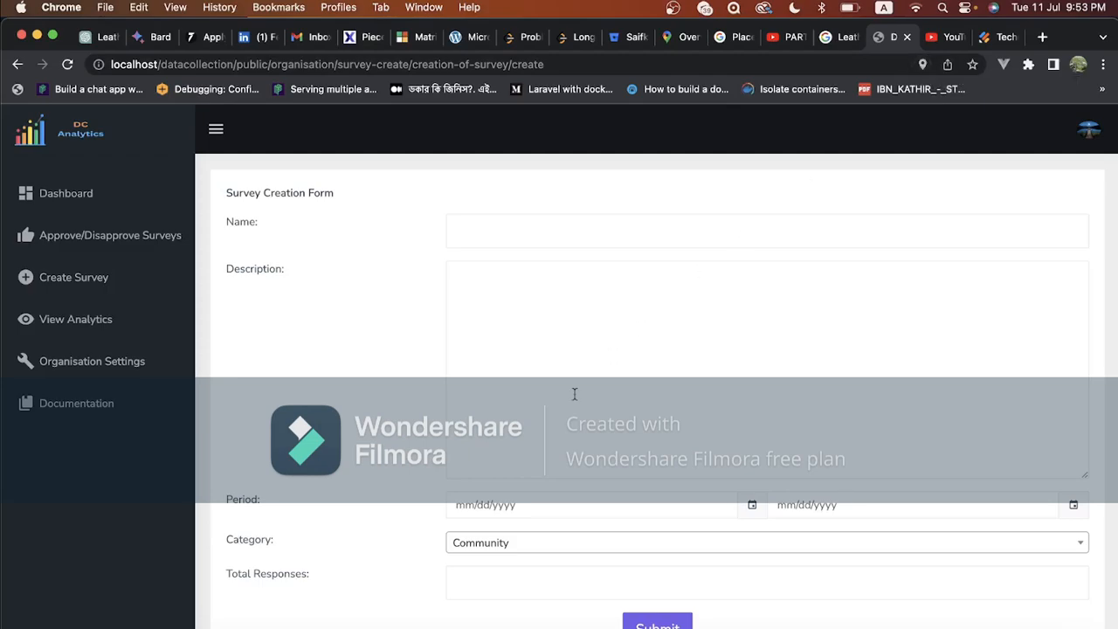
- Fill in the survey's name and description with the Jotform template's title, "Technology Survey for Remote Learning"
click(523, 238)
click(539, 200)
click(1002, 38)
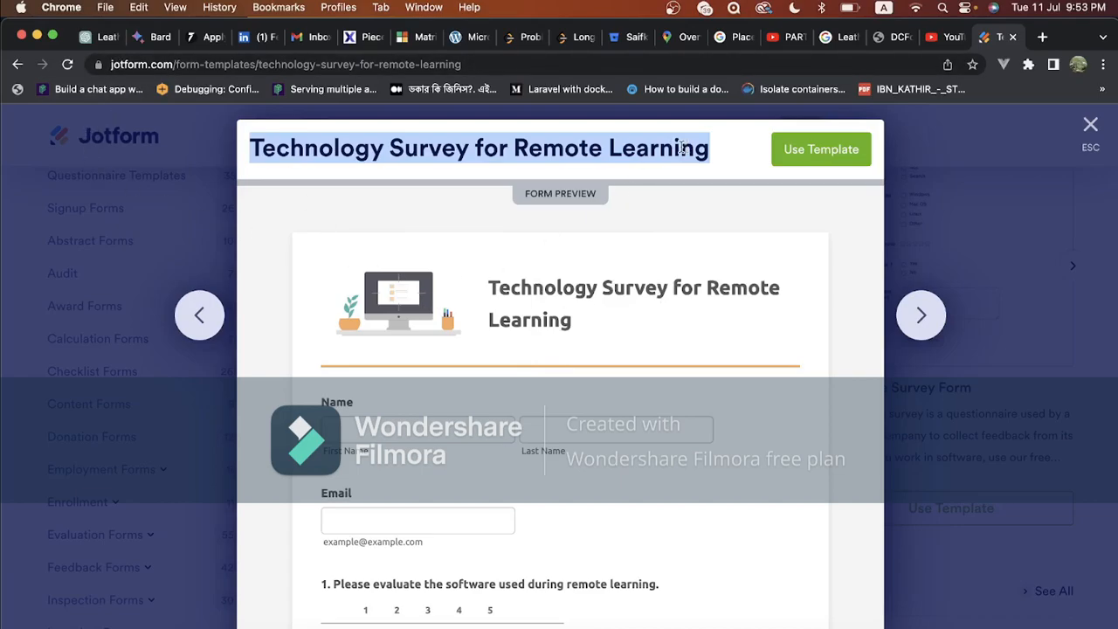
click(892, 37)
click(550, 232)
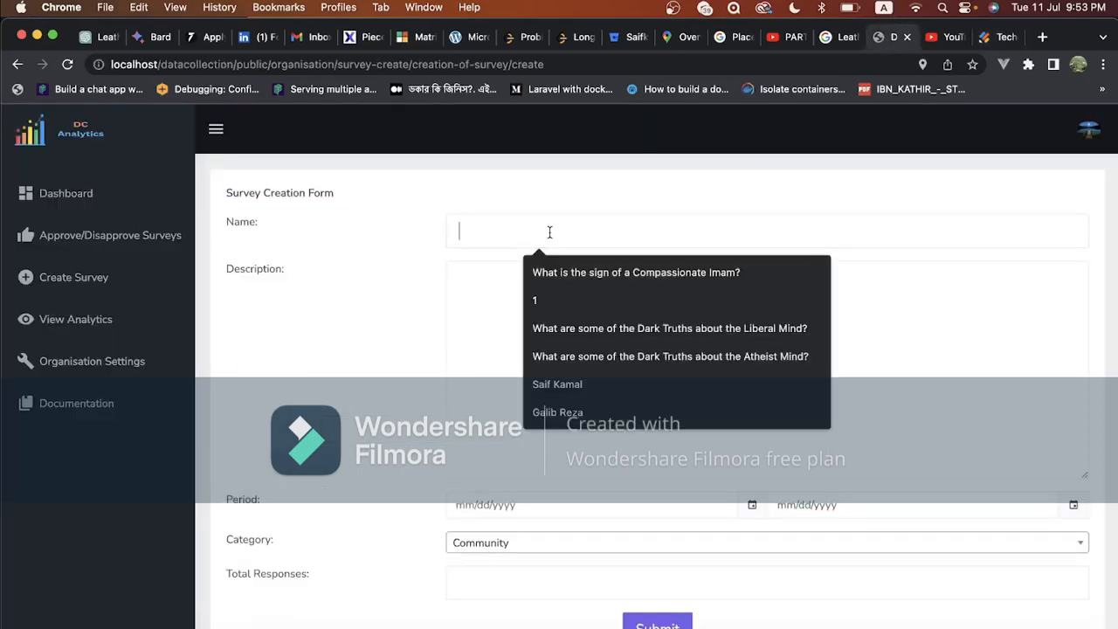
text(Technology Survey for Remote Learning)
click(491, 296)
text(Technology Survey for Remote Learning)
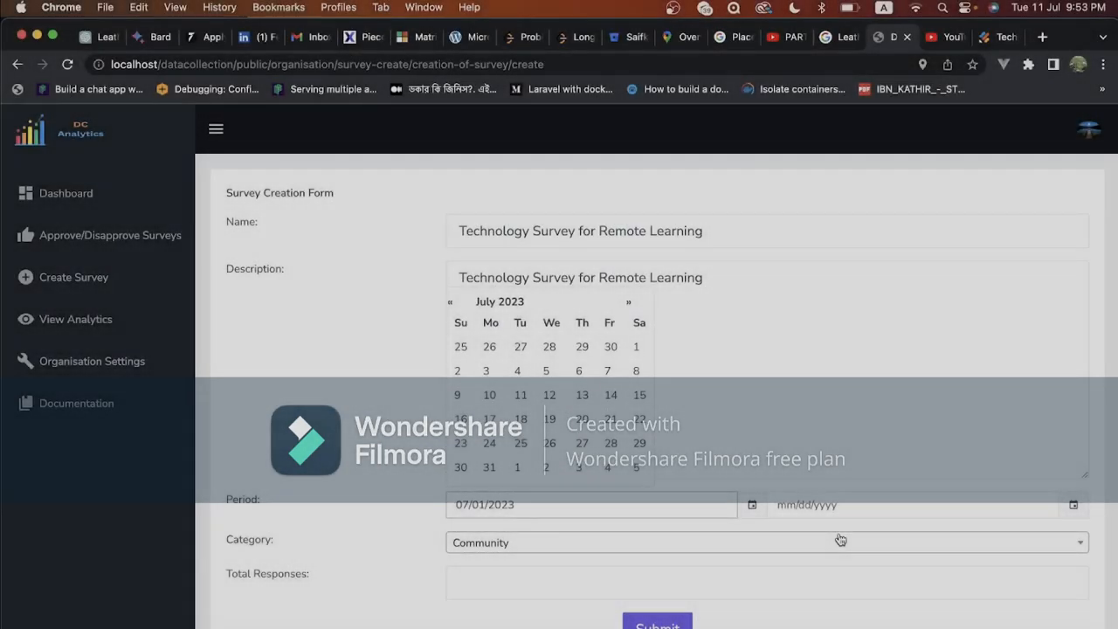
- Set the survey period from 07/01/2023 to 07/31/2023 and choose Market Research as the category
click(837, 507)
click(810, 469)
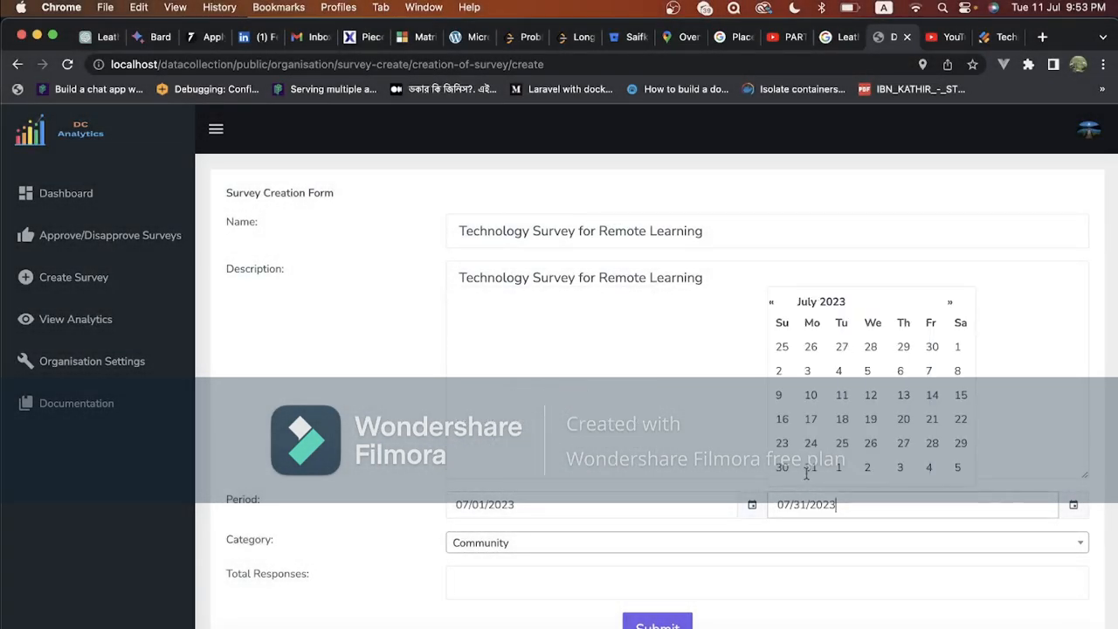
click(517, 545)
scroll(502, 411, down, 1)
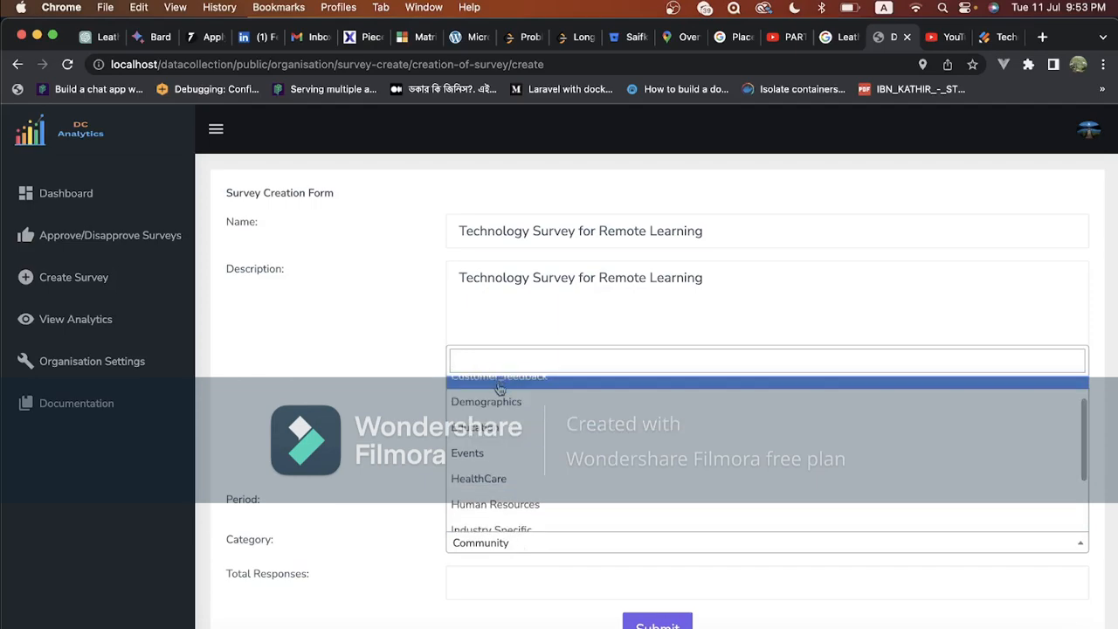
scroll(494, 461, down, 2)
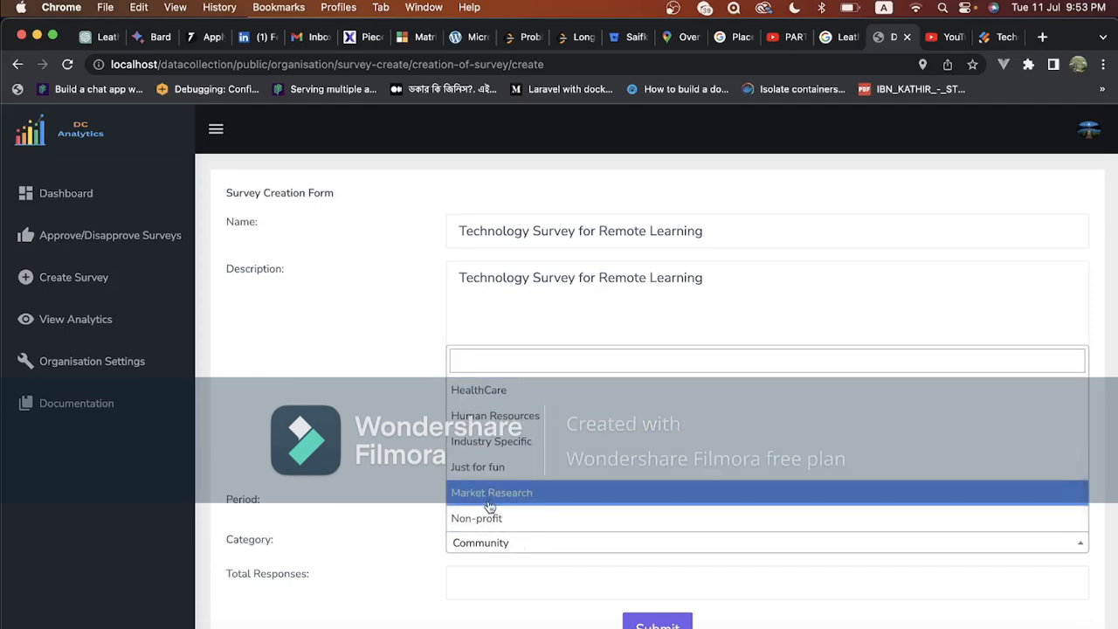
click(490, 495)
click(514, 542)
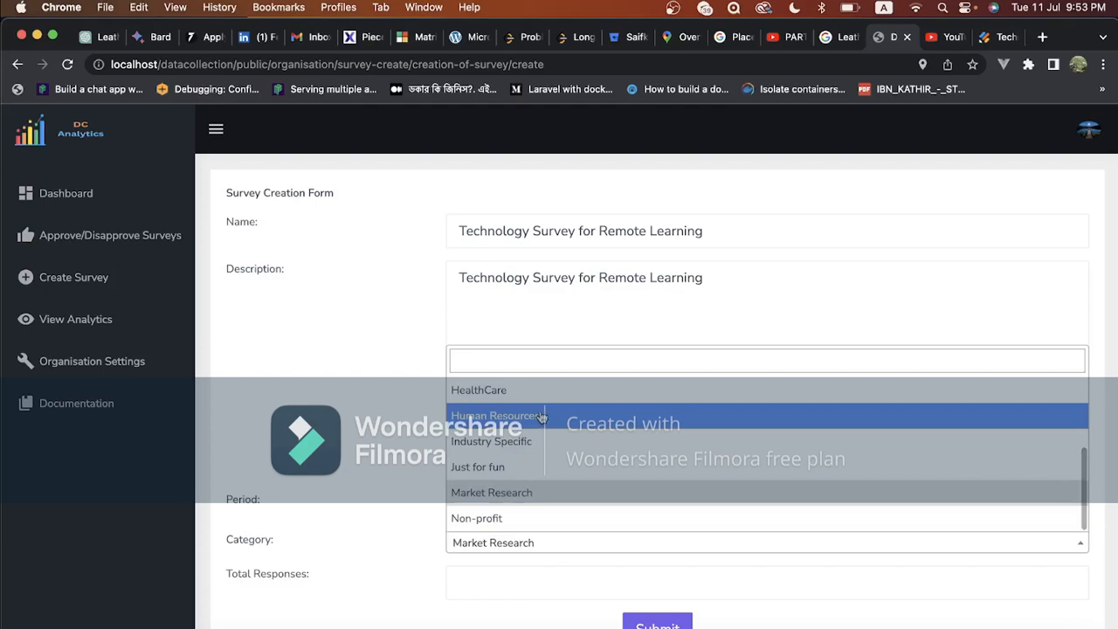
scroll(559, 416, up, 1)
scroll(557, 415, down, 1)
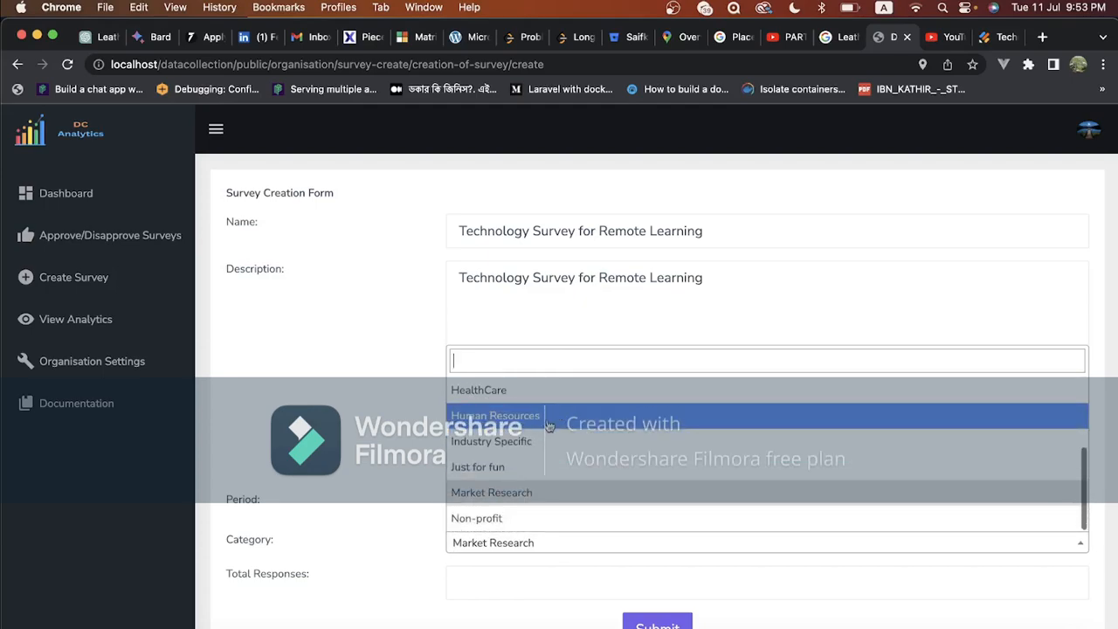
click(506, 502)
- Set the total responses to 30 and submit the survey creation form
click(483, 578)
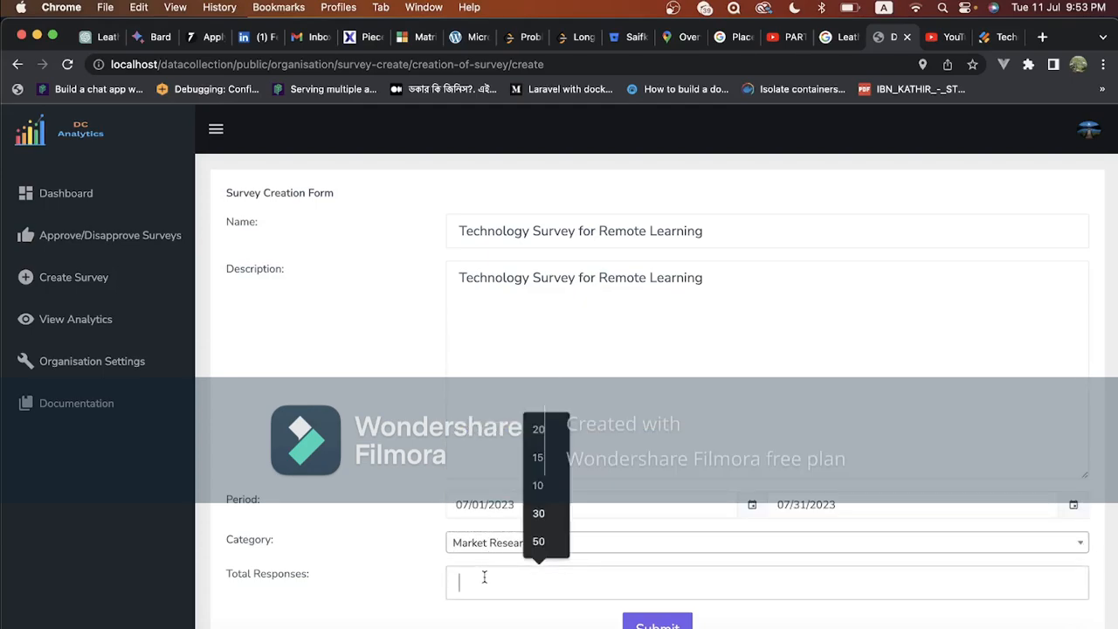
click(539, 514)
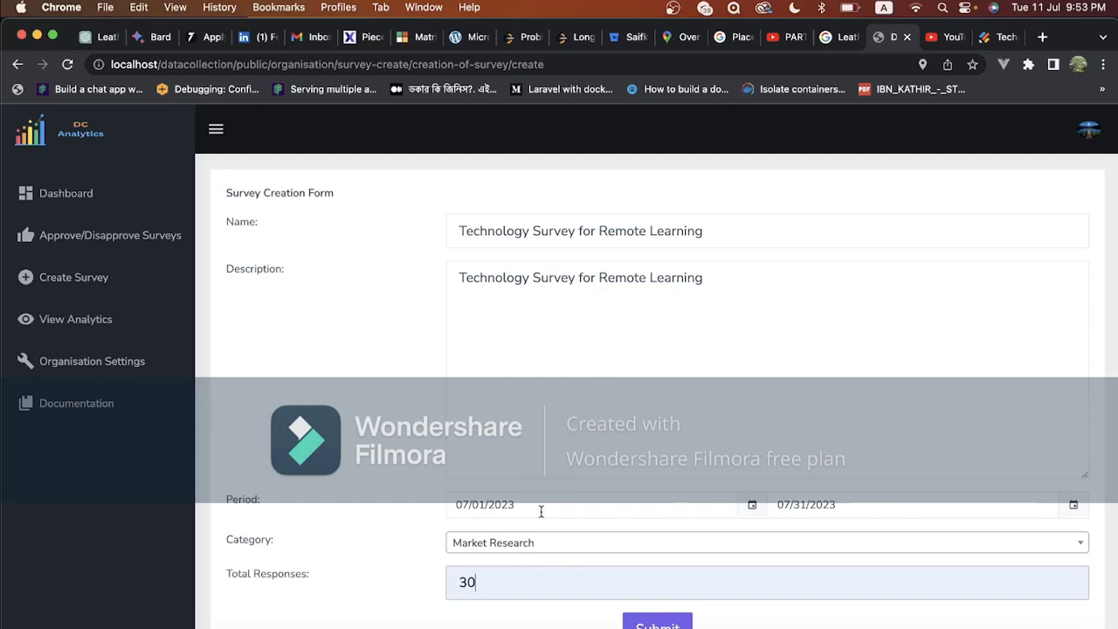
click(657, 624)
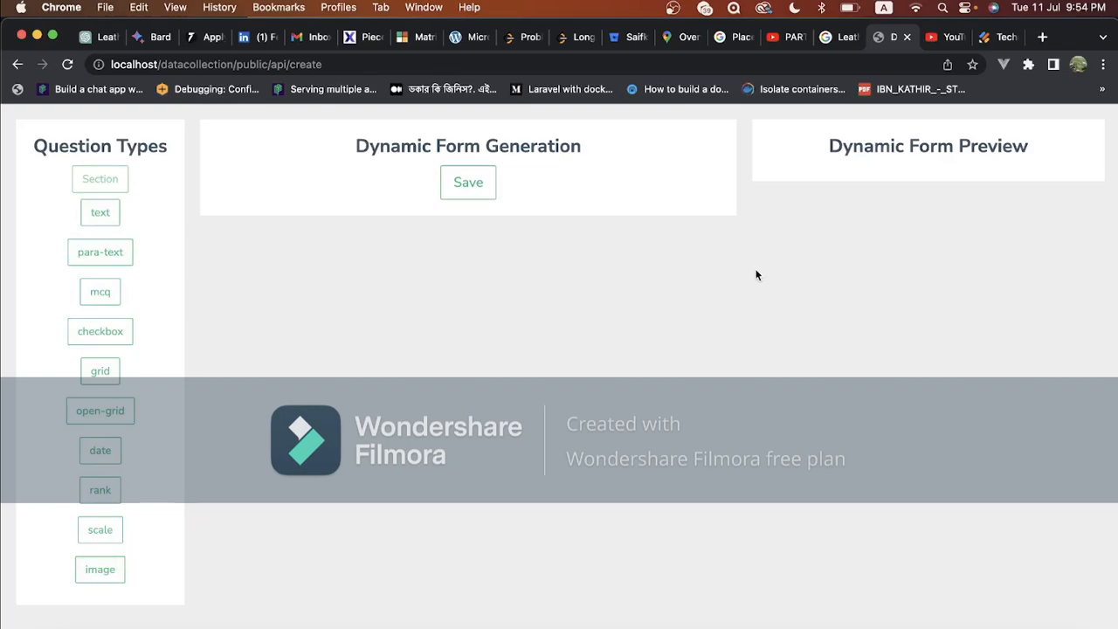
- Review the questions in the Jotform template and add a scale question to the dynamic form
click(993, 37)
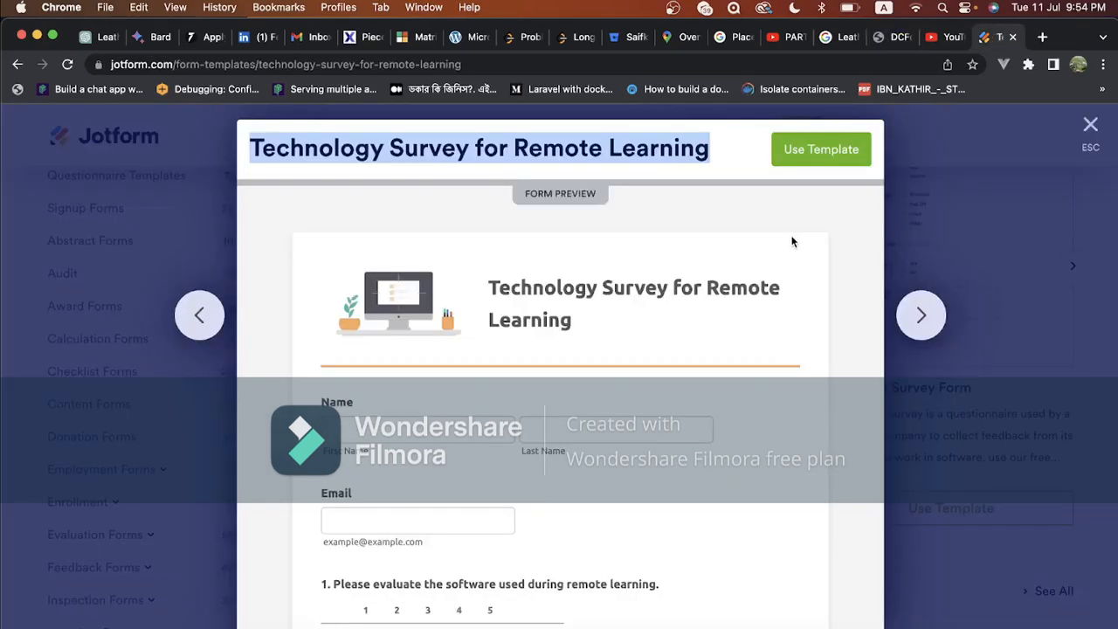
scroll(545, 321, down, 5)
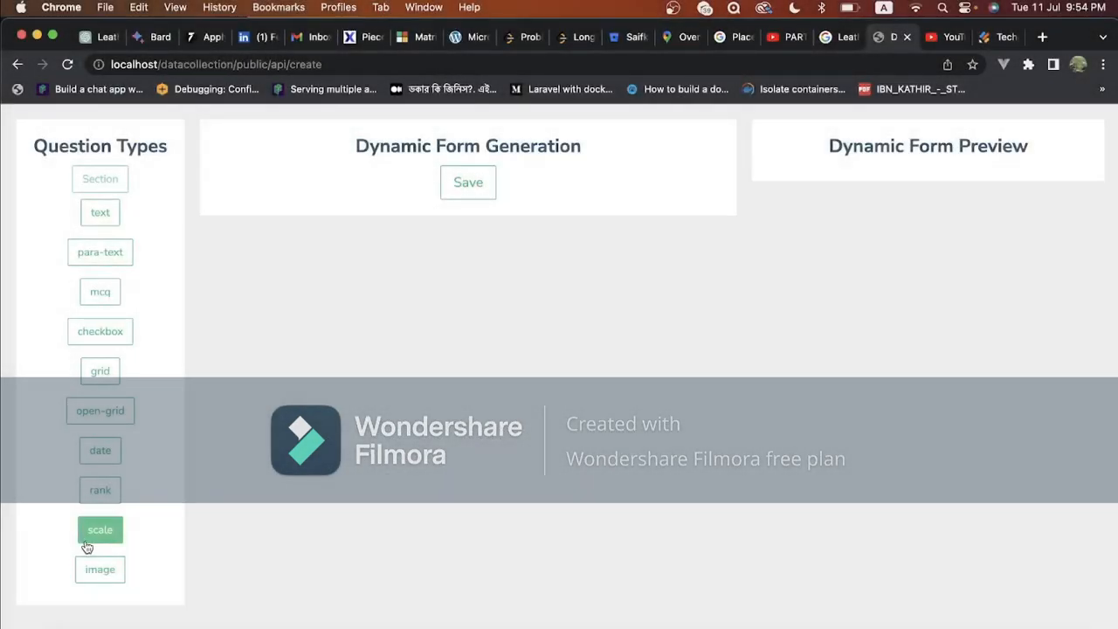
click(91, 540)
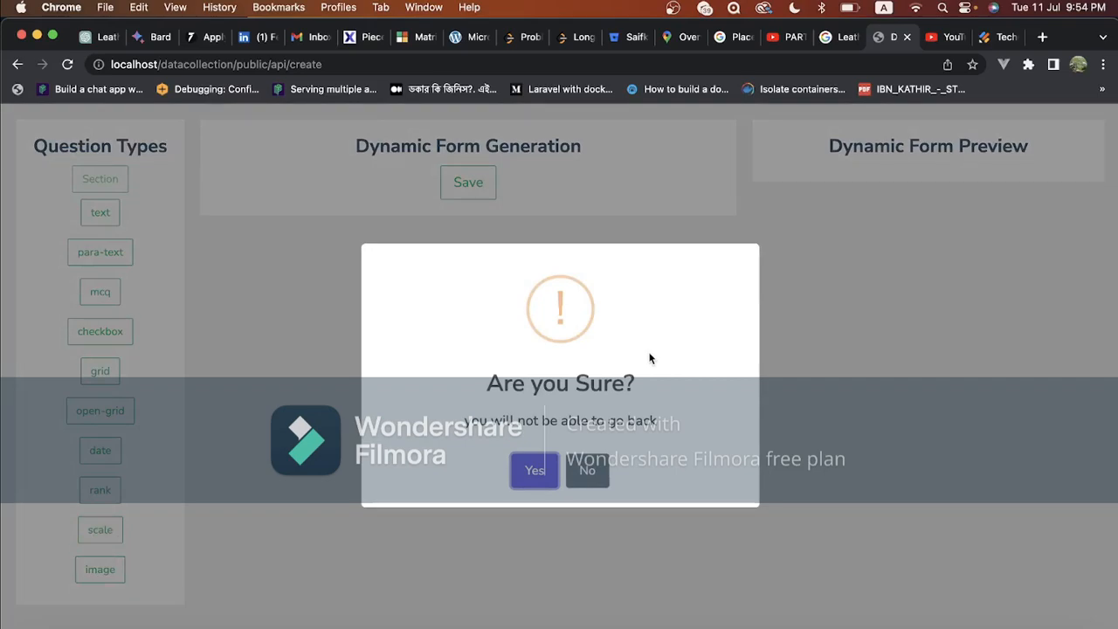
click(539, 479)
scroll(542, 463, down, 6)
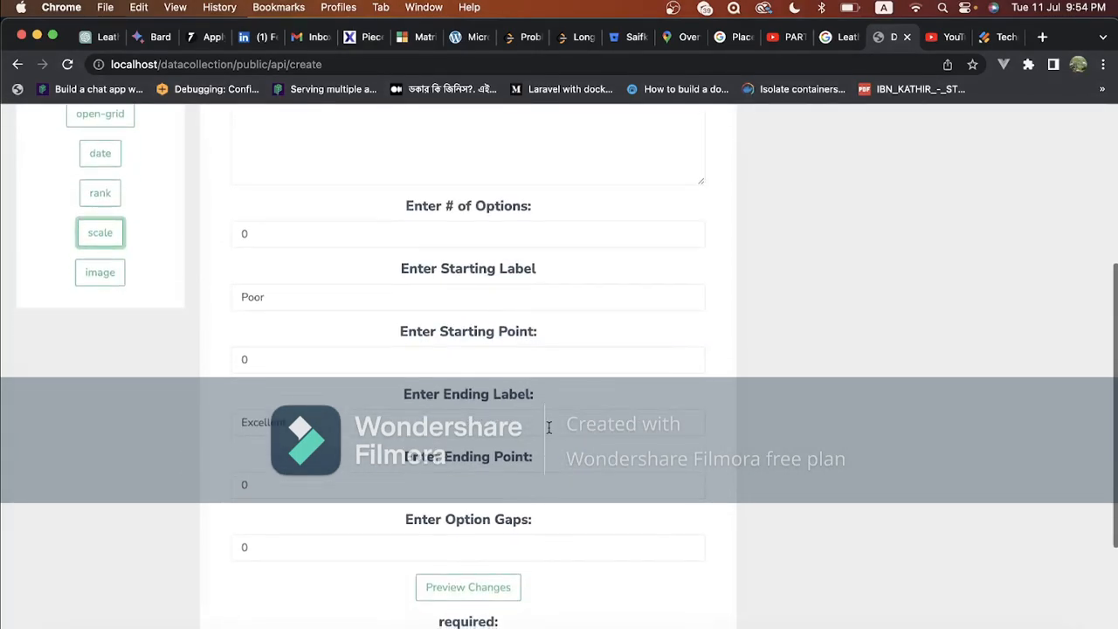
scroll(549, 426, up, 6)
scroll(549, 426, down, 1)
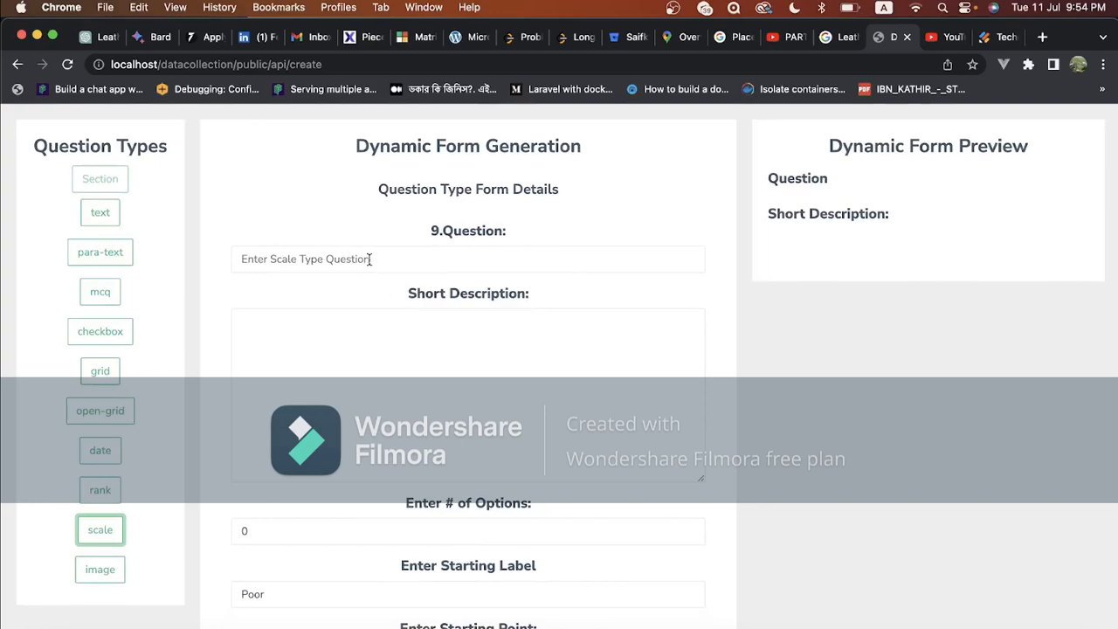
- Copy the template's first question, "Please evaluate the software used during remote learning.", into the scale question's text
click(1014, 36)
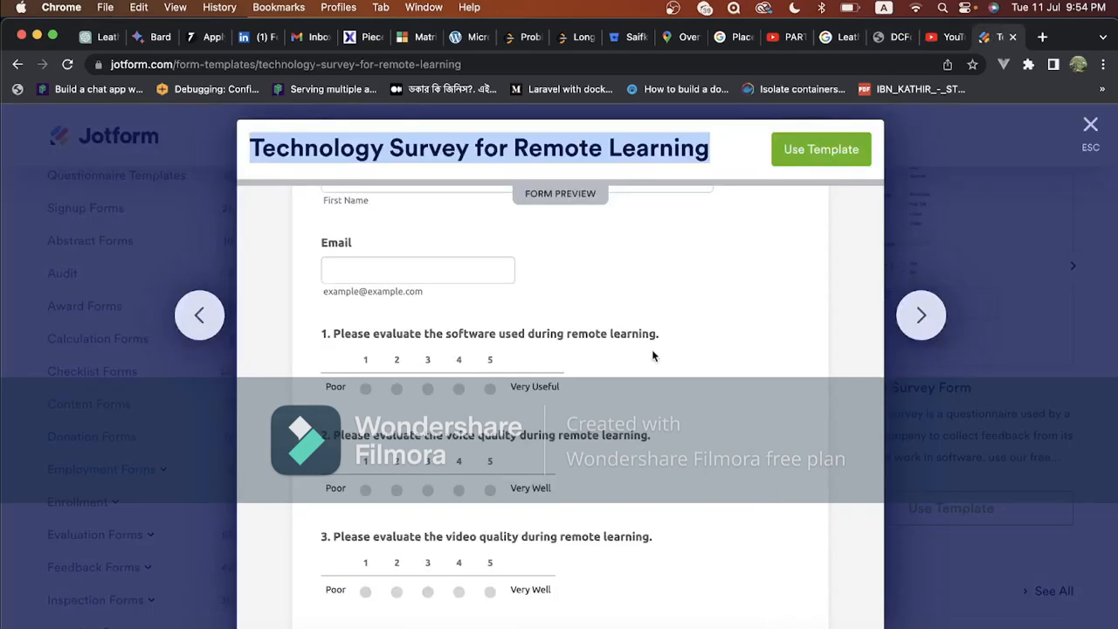
drag(659, 339, 333, 340)
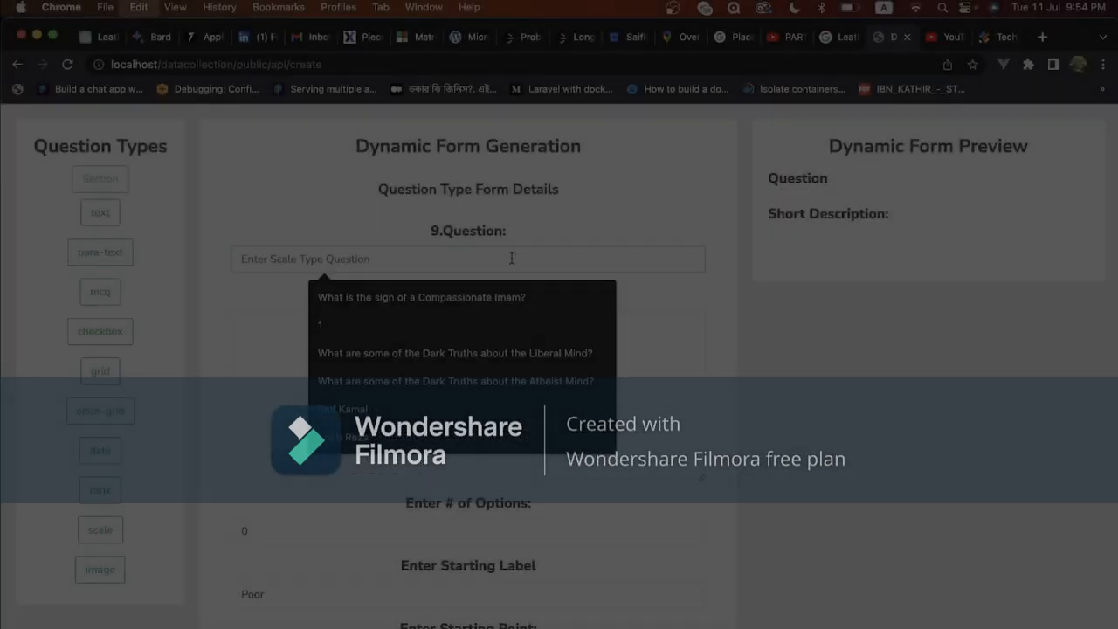
text(Please evaluate the software used during remote learning.)
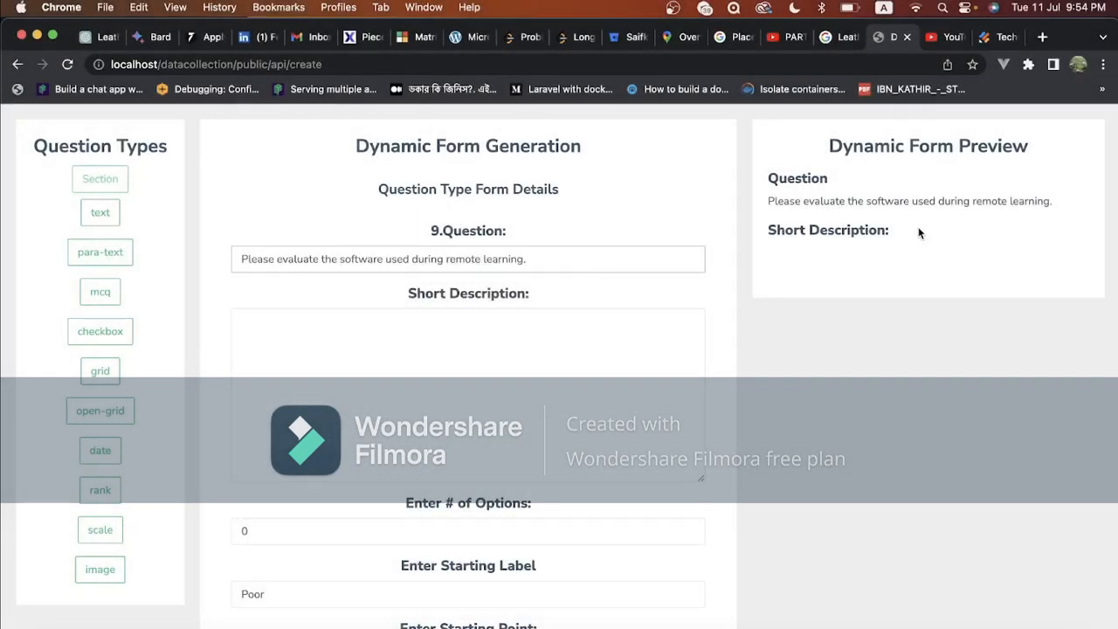
mouse_move(1051, 205)
mouse_down()
mouse_move(767, 202)
mouse_move(1064, 210)
mouse_up()
click(826, 197)
click(598, 268)
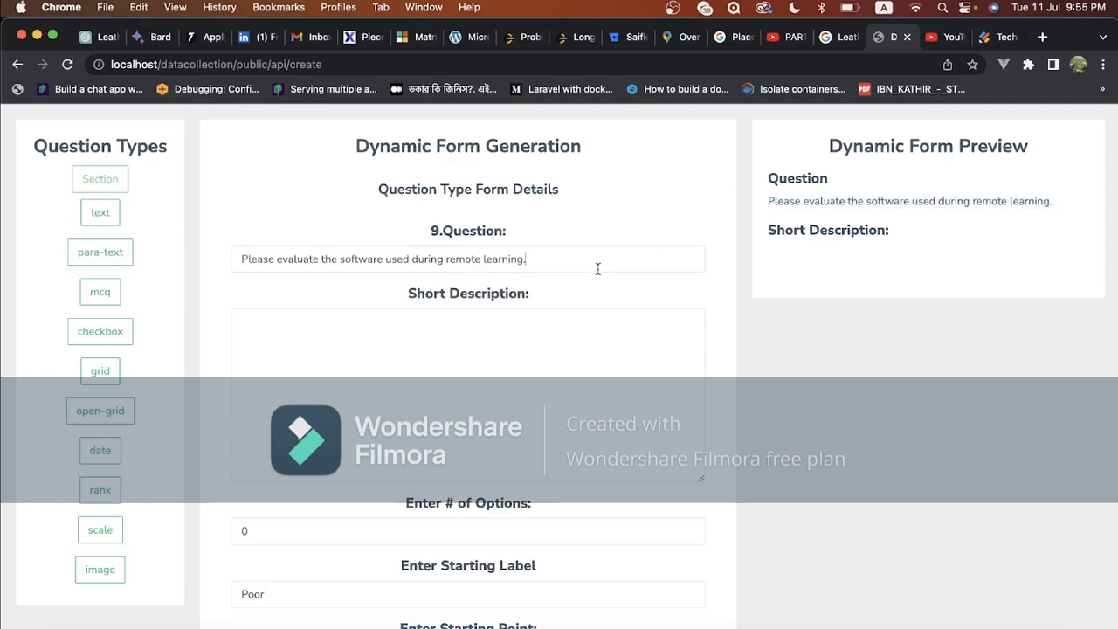
- Check the template's rating scale, then enter N/A as the short description and set the number of options to 5
click(996, 36)
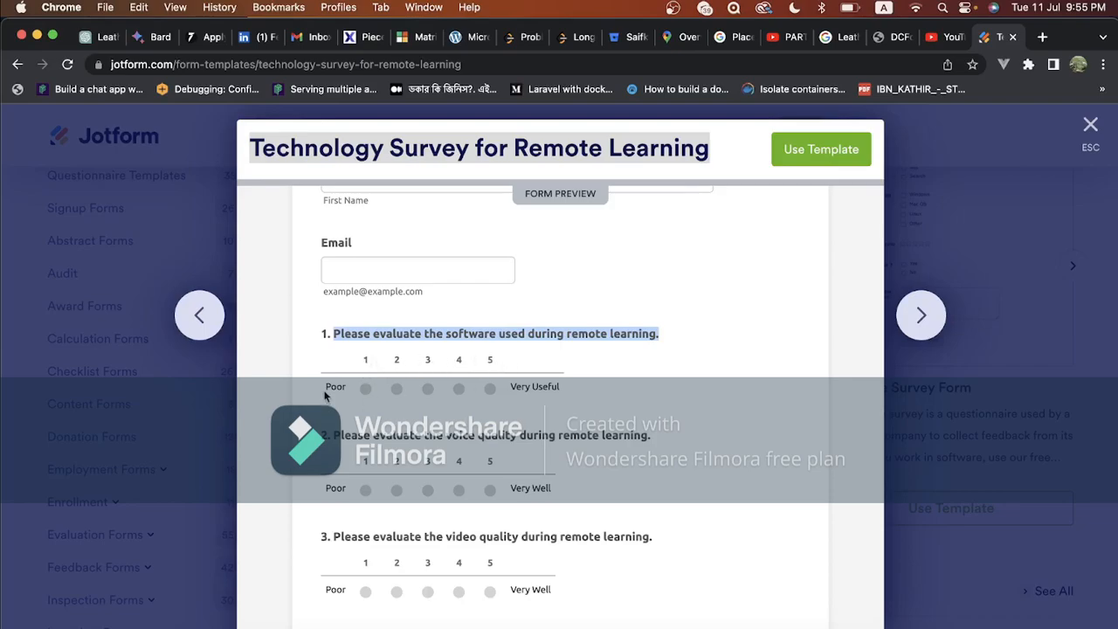
click(891, 37)
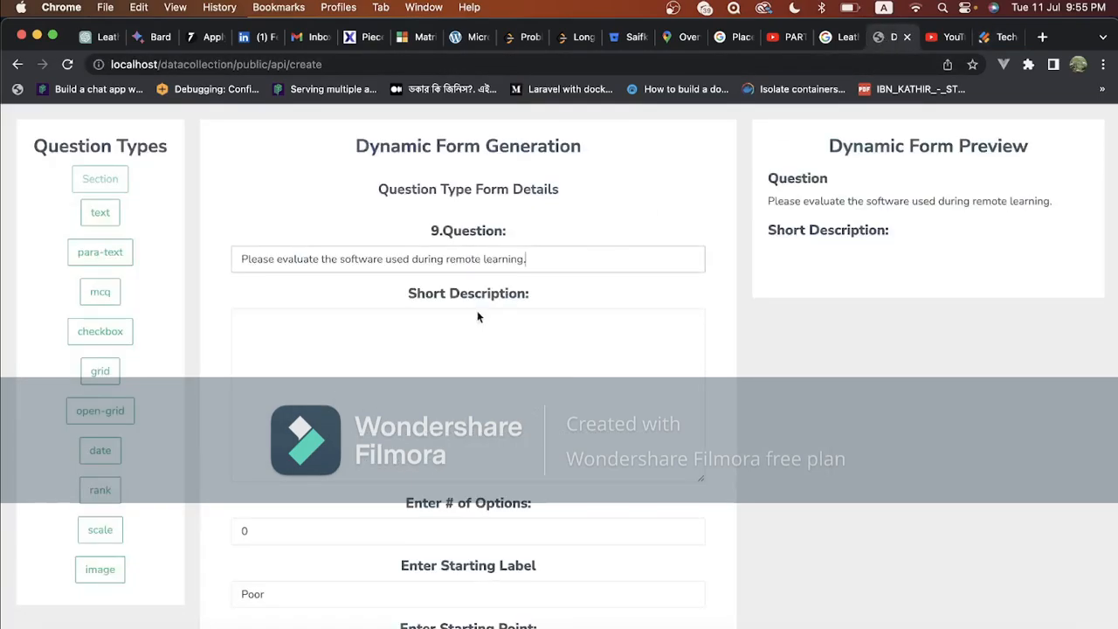
scroll(280, 483, down, 2)
scroll(280, 483, down, 1)
click(274, 217)
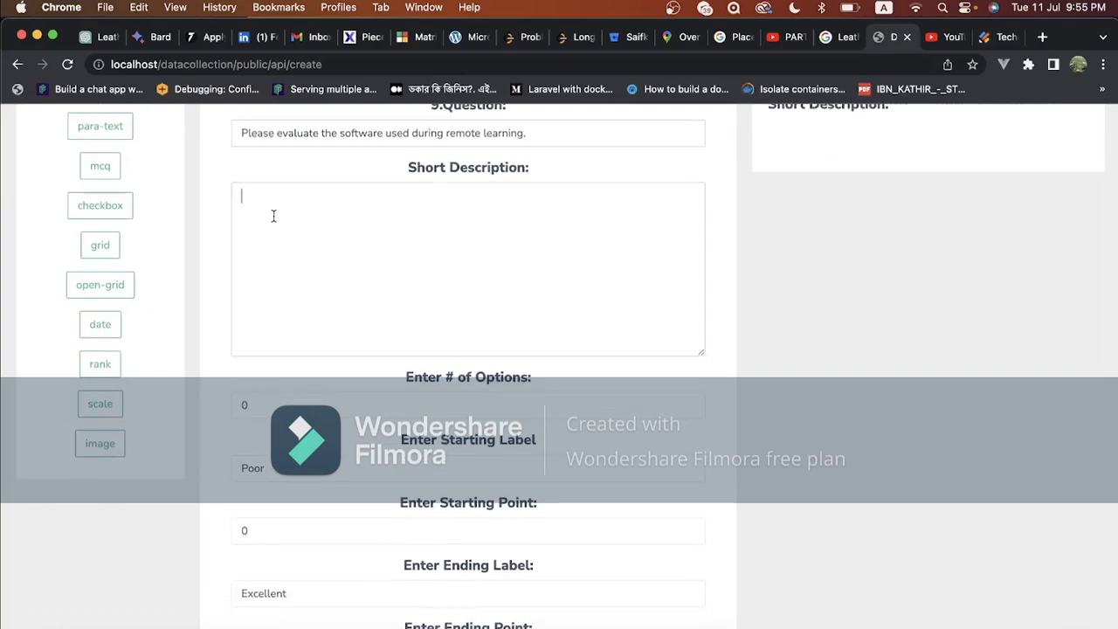
text(N/)
text(A)
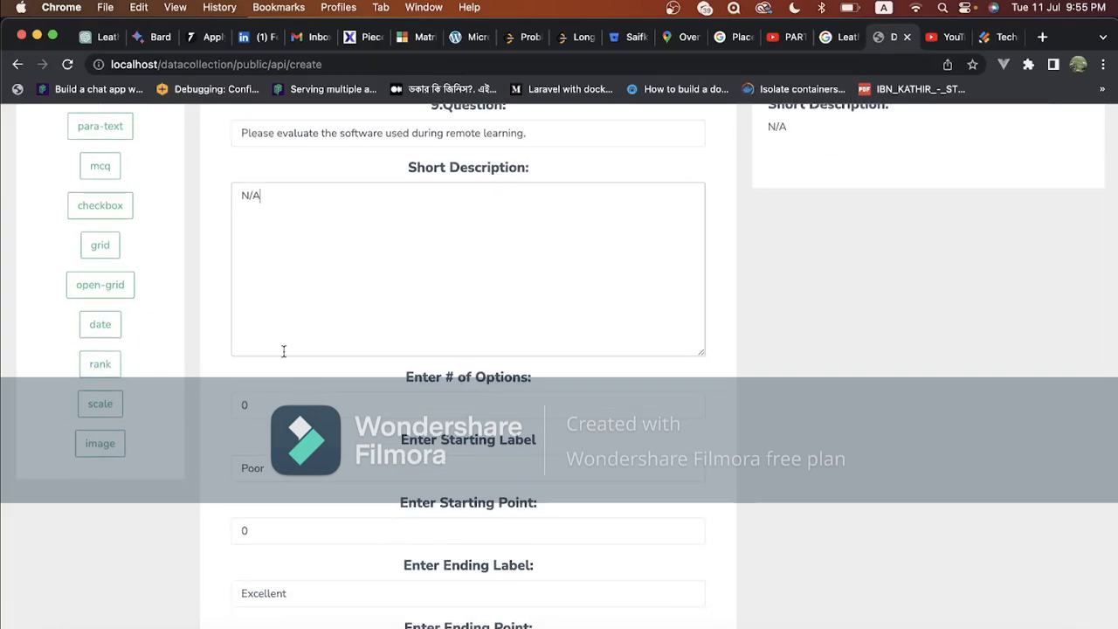
click(278, 409)
key(BackSpace)
text(5)
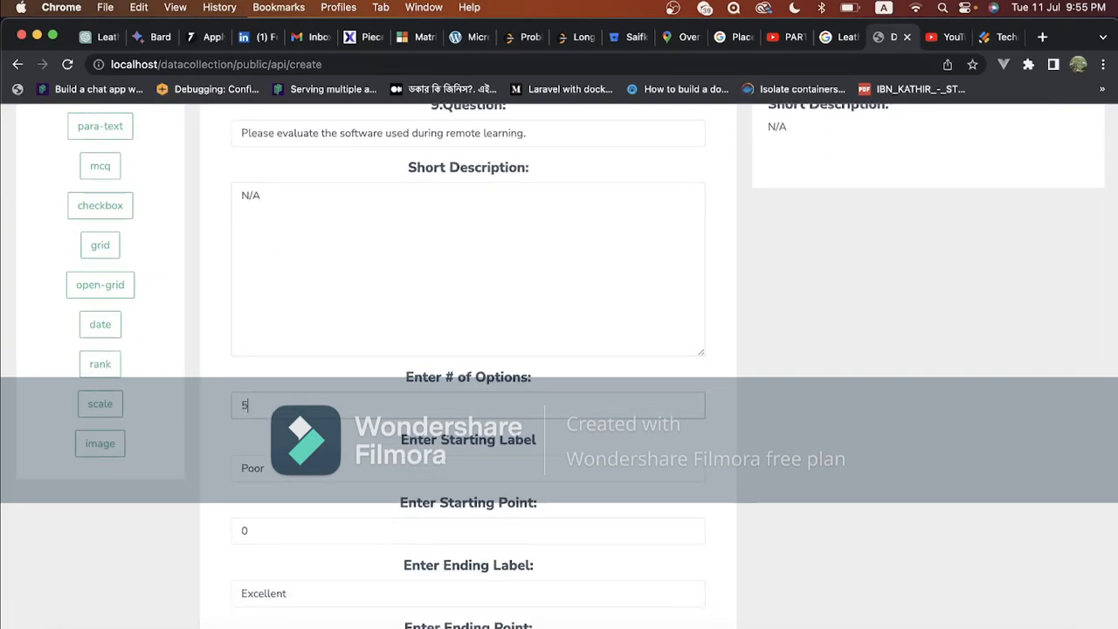
- Check the template's rating labels for the first question, then set the scale question's ending label to Very Useful
scroll(263, 420, down, 2)
click(269, 409)
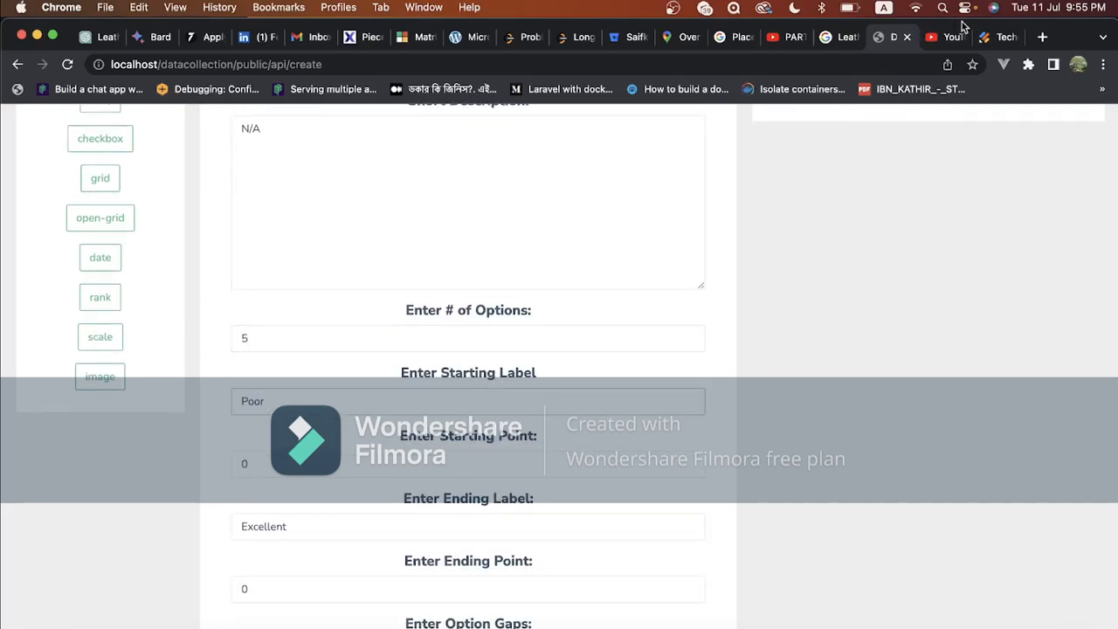
click(985, 38)
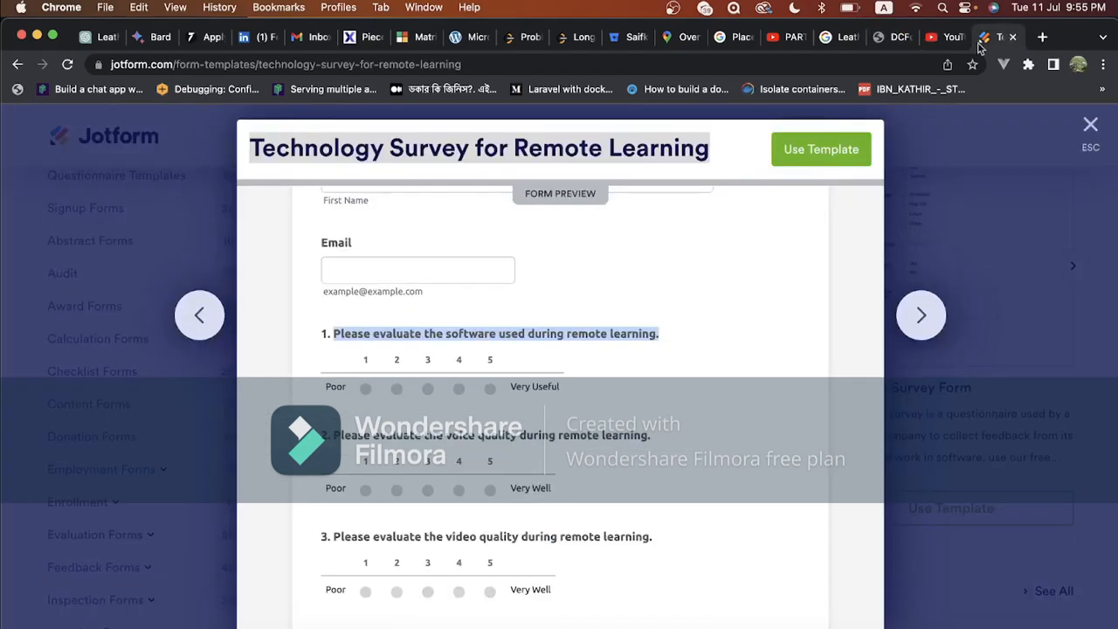
click(887, 39)
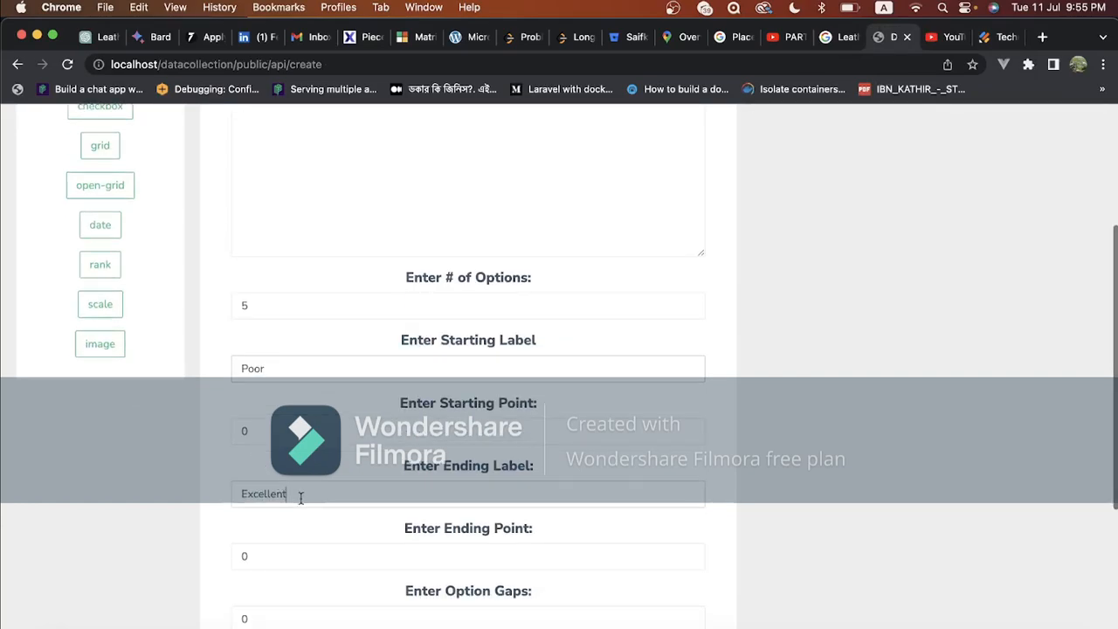
drag(300, 495, 225, 500)
text(E)
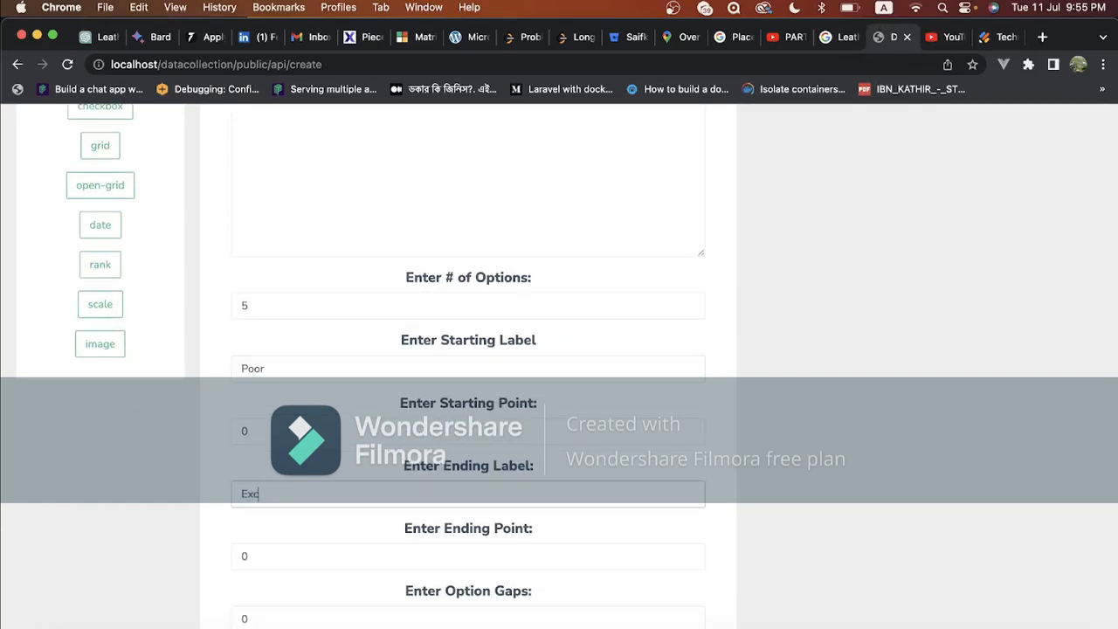
text(xc)
key(BackSpace)
key(BackSpace)
key(BackSpace)
text(Ve)
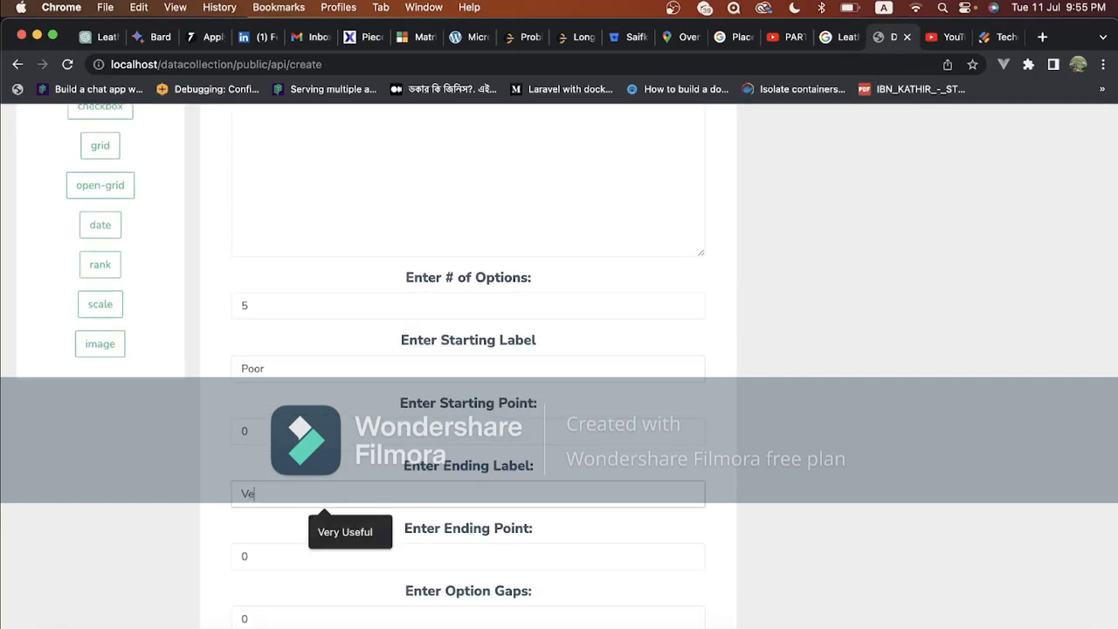
text(ry)
click(325, 532)
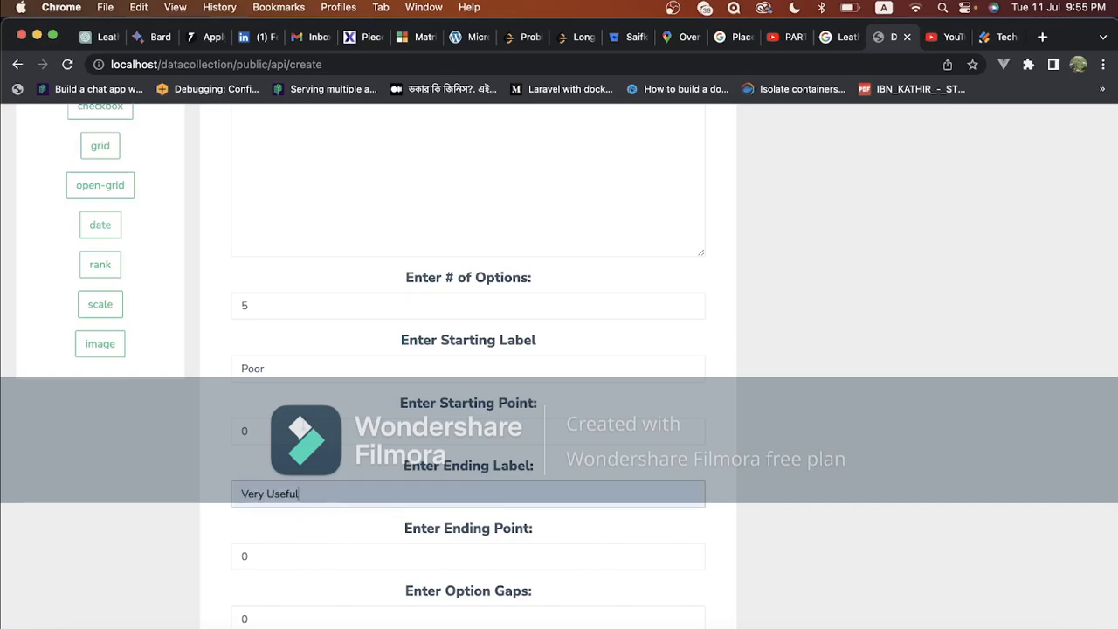
- Set the scale question's starting point to 1, ending point to 5 and option gaps to 1, then preview the changes
click(249, 431)
text(1)
scroll(280, 452, down, 2)
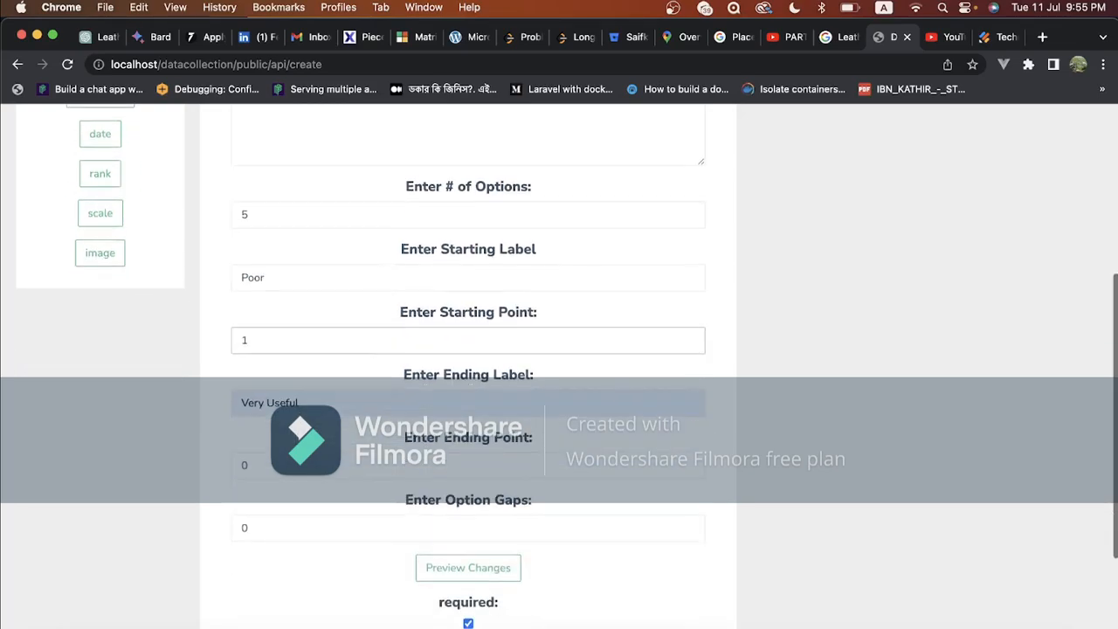
click(280, 455)
key(BackSpace)
text(5)
click(248, 526)
key(BackSpace)
text(1)
click(468, 567)
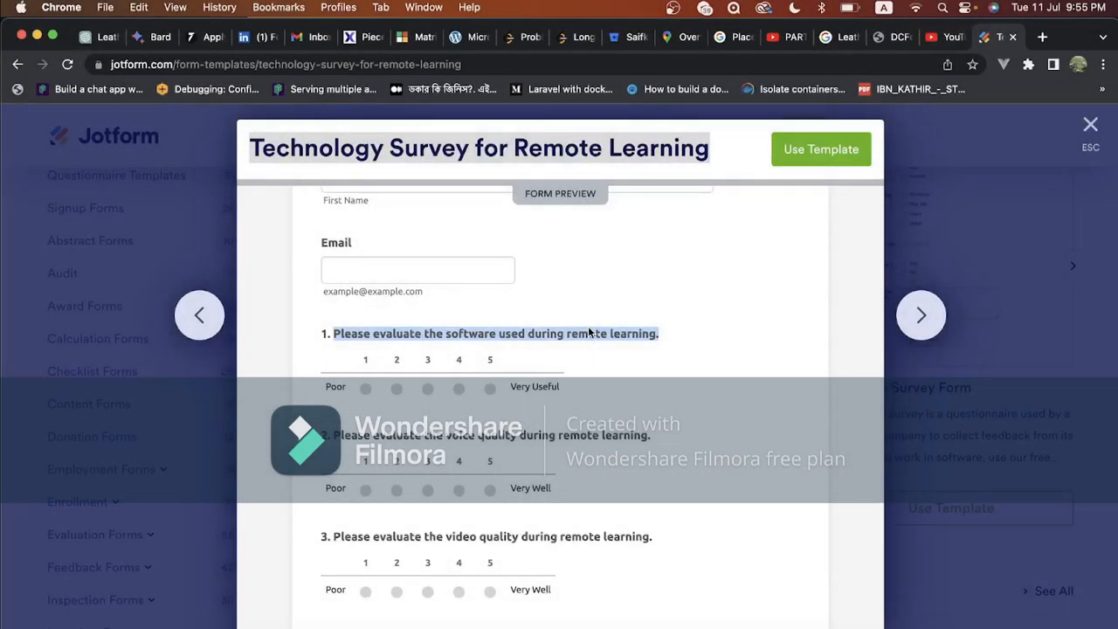
- Copy the text of the template's question 5 about the device used, and add an MCQ question to the dynamic form
scroll(590, 322, down, 6)
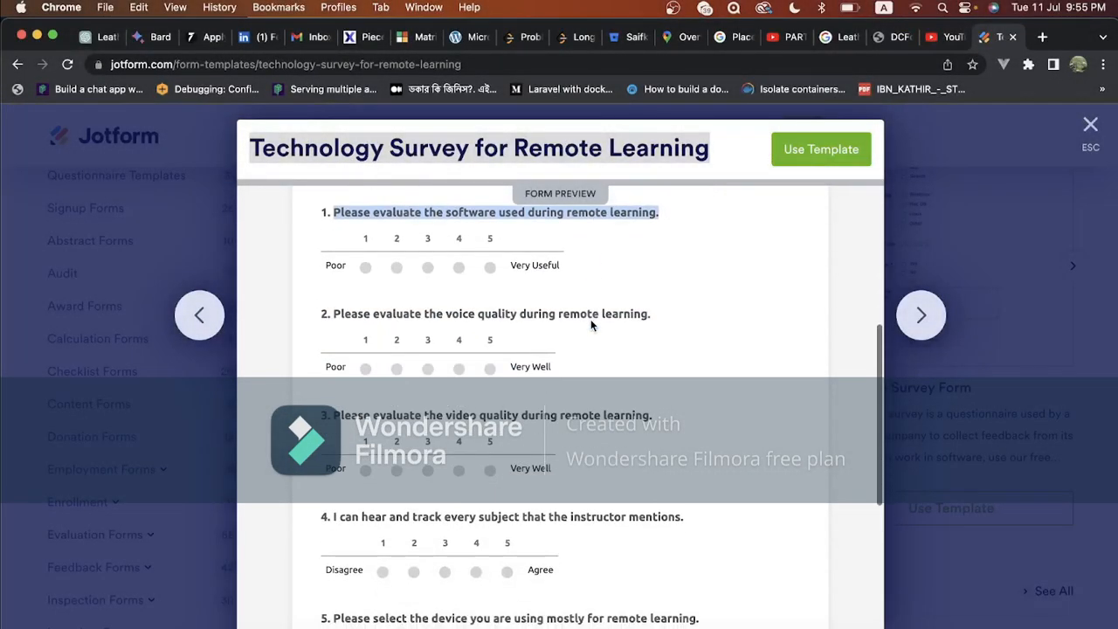
scroll(591, 323, down, 1)
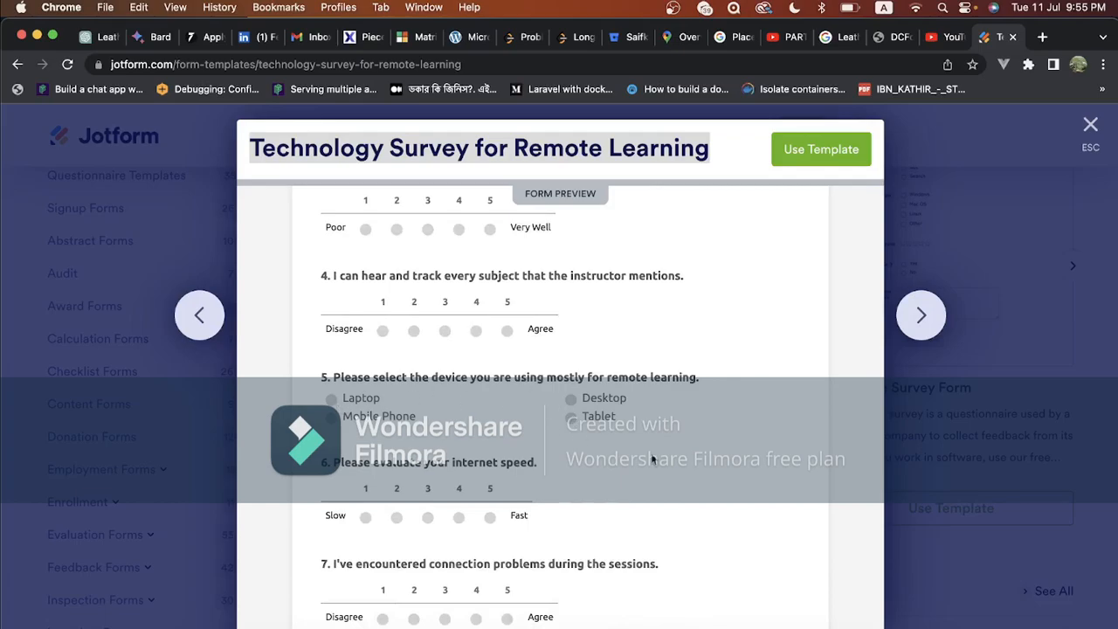
drag(700, 379, 333, 382)
key(super+c)
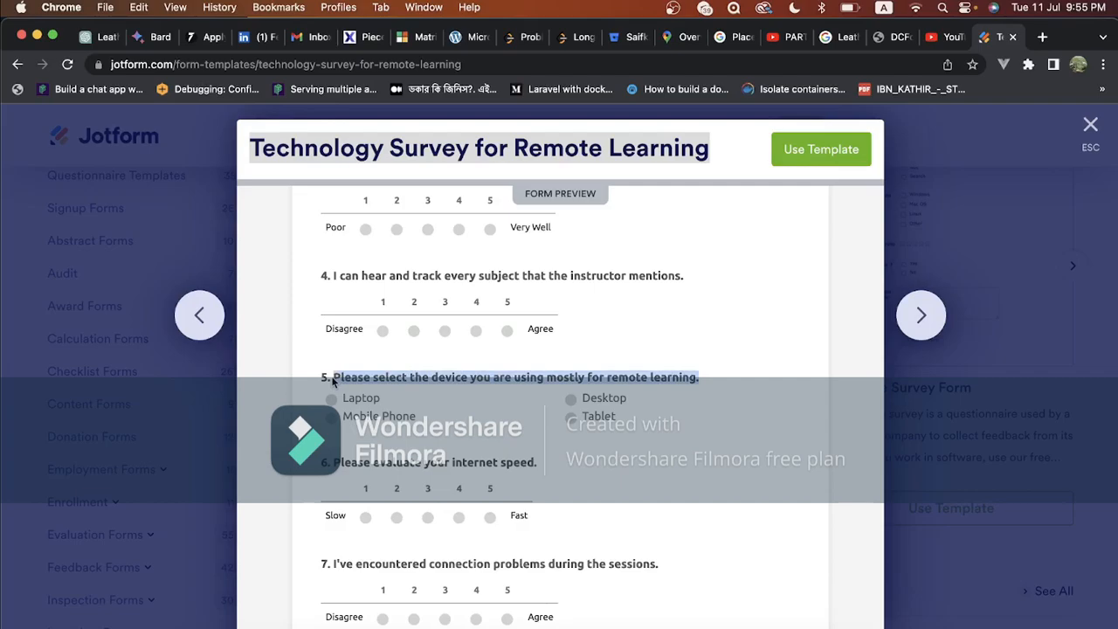
click(883, 37)
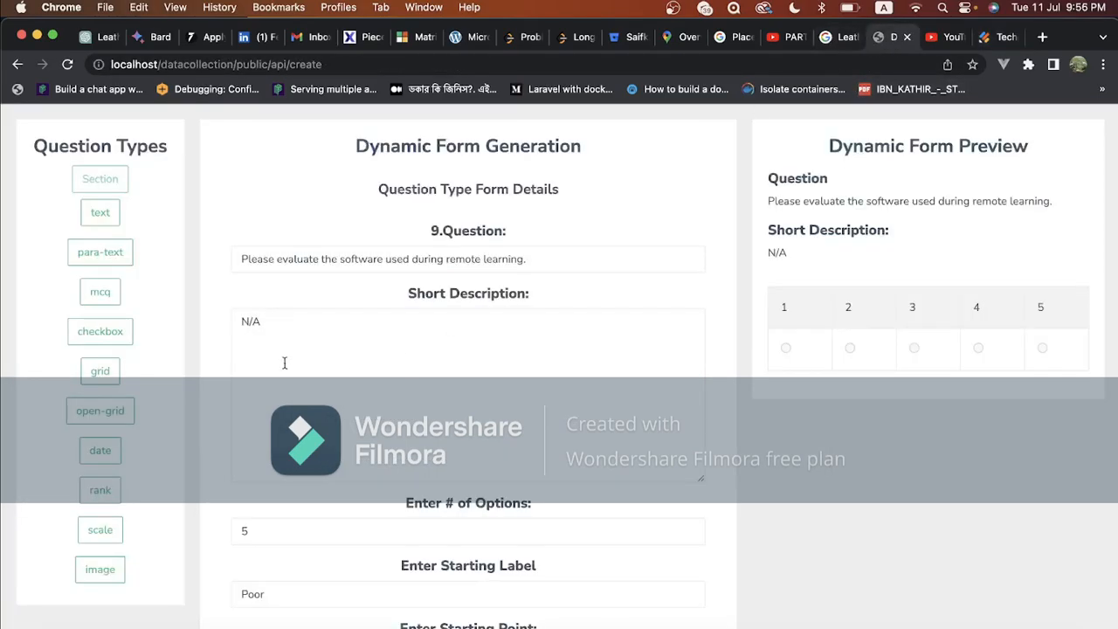
click(98, 295)
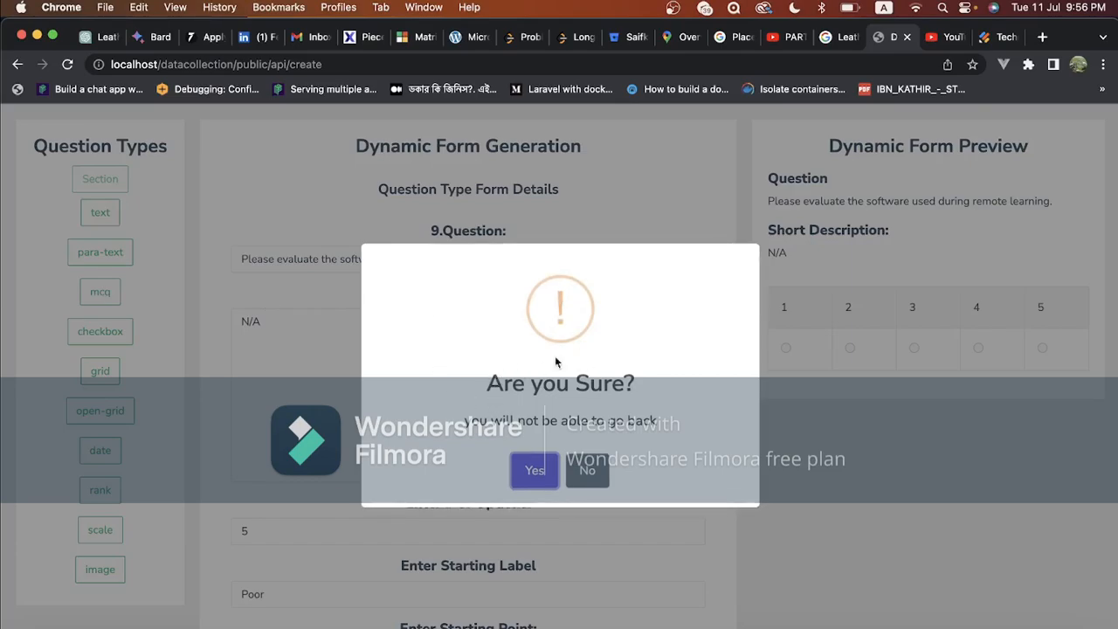
click(534, 474)
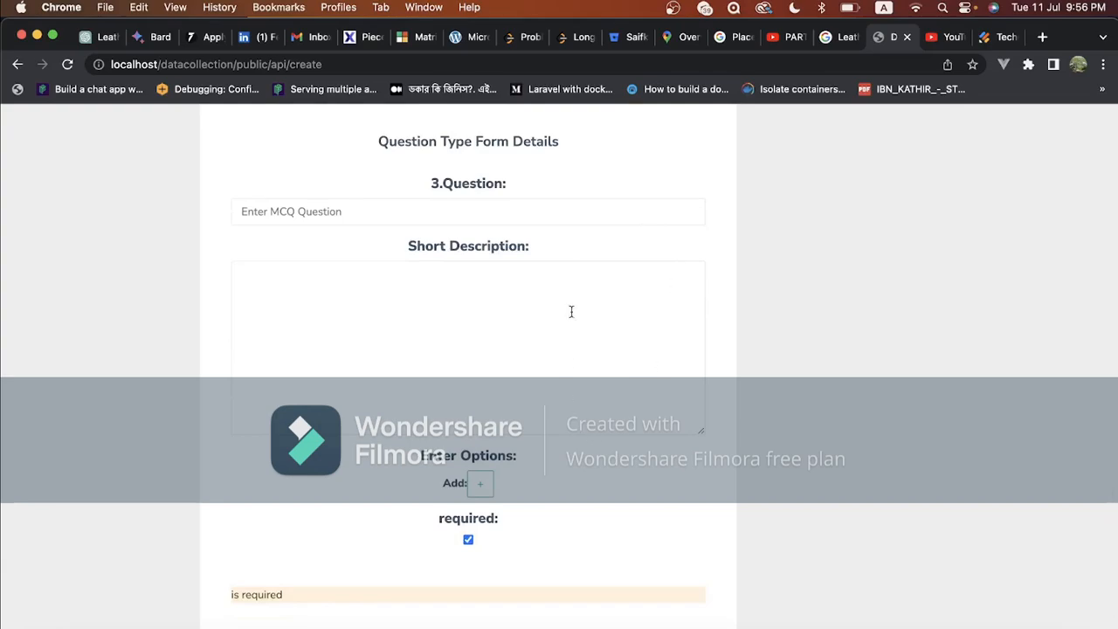
- Paste "Please select the device you are using mostly for remote learning." as the MCQ question and enter N/A as its short description
scroll(606, 253, up, 6)
scroll(608, 253, down, 5)
click(362, 285)
key(super+v)
click(313, 353)
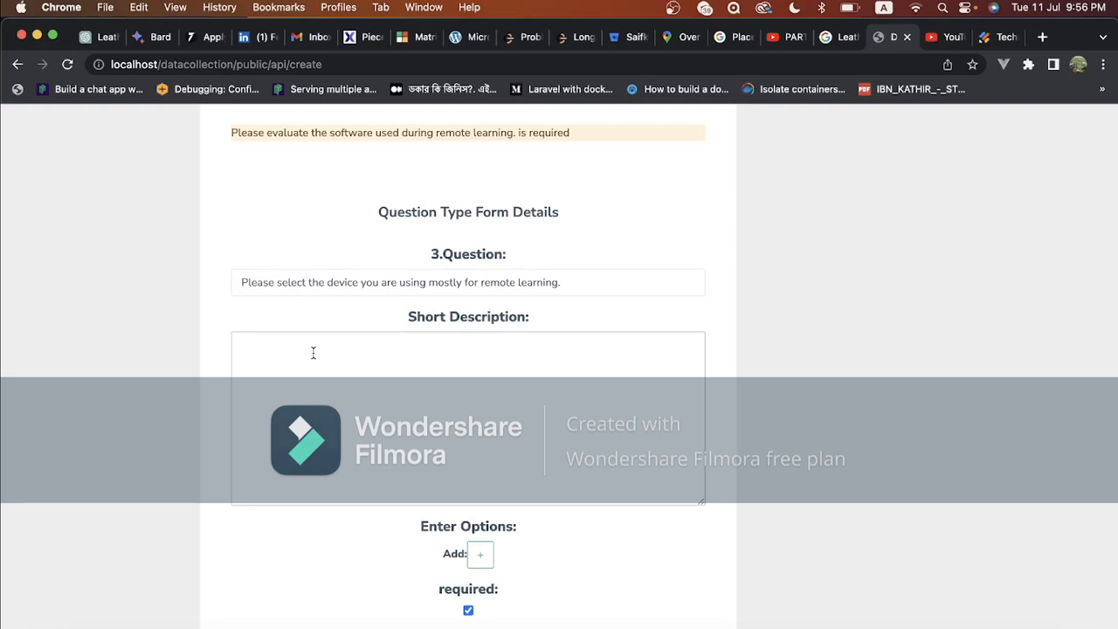
text(N/A)
- Add four option fields to the MCQ question, matching the number of device choices in the template
scroll(365, 421, down, 2)
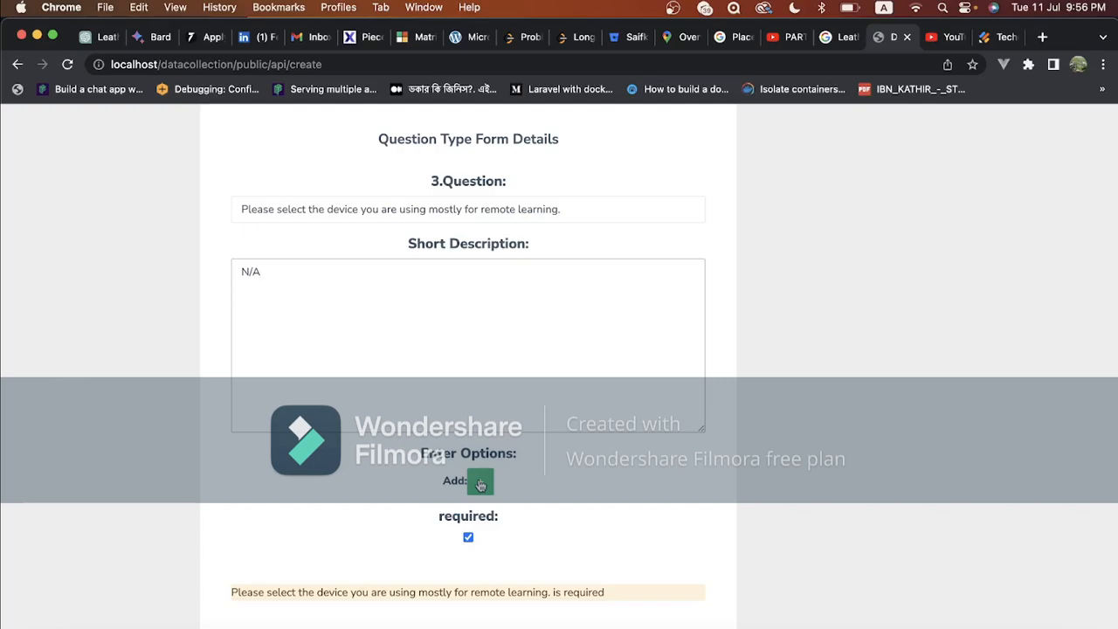
click(480, 483)
click(470, 525)
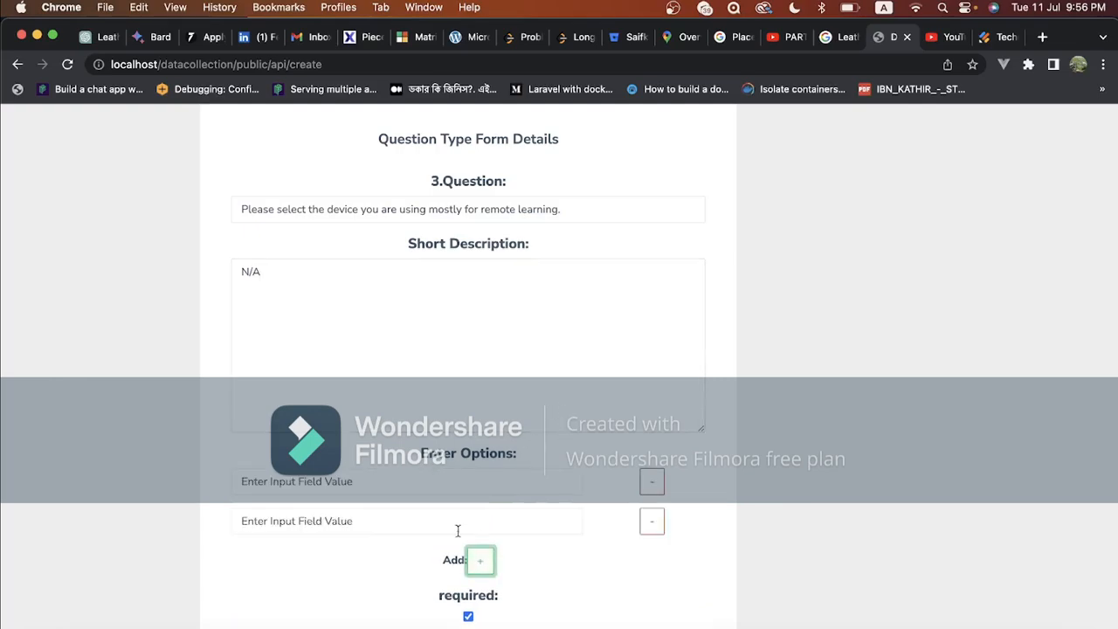
click(480, 560)
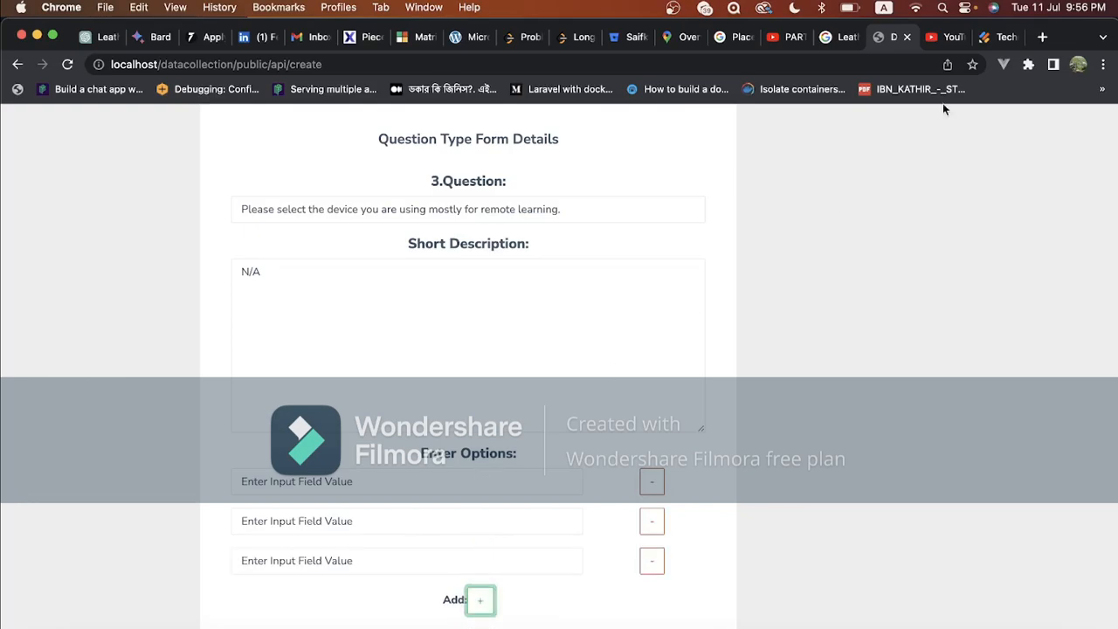
click(992, 37)
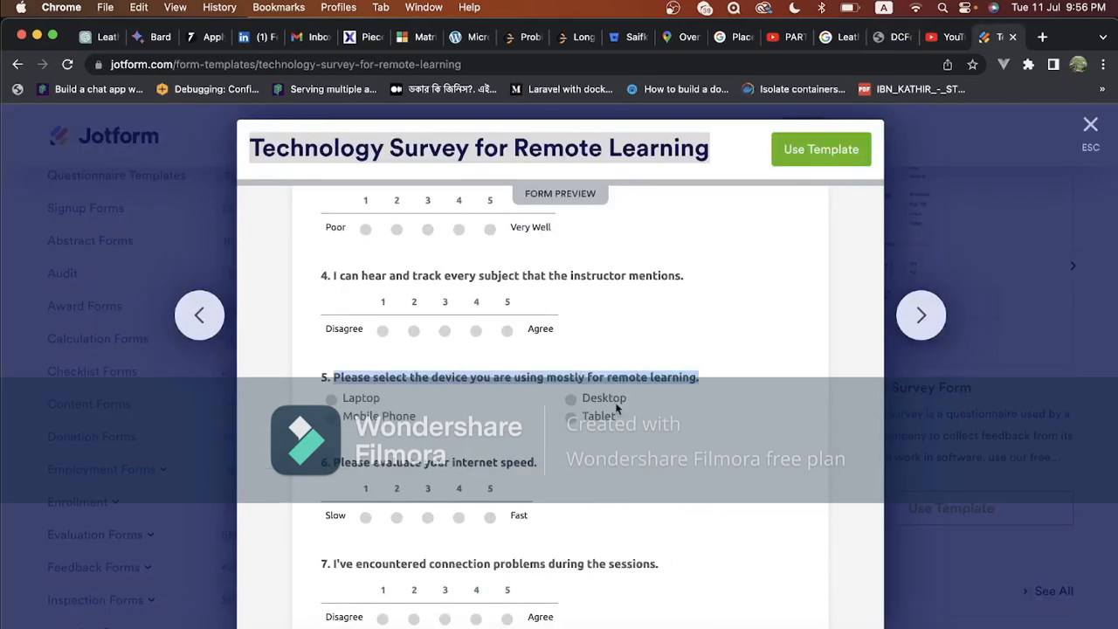
click(891, 40)
scroll(593, 450, down, 1)
scroll(592, 450, down, 2)
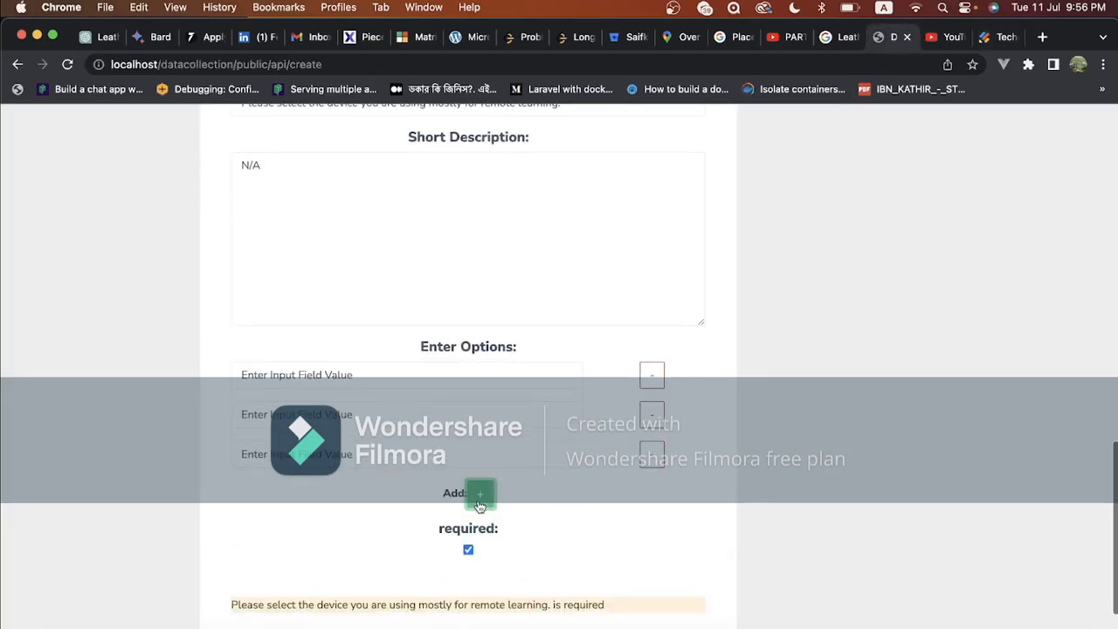
click(480, 495)
- Copy the template's Laptop and Desktop choices into the MCQ question's first and second option fields
key(super+a)
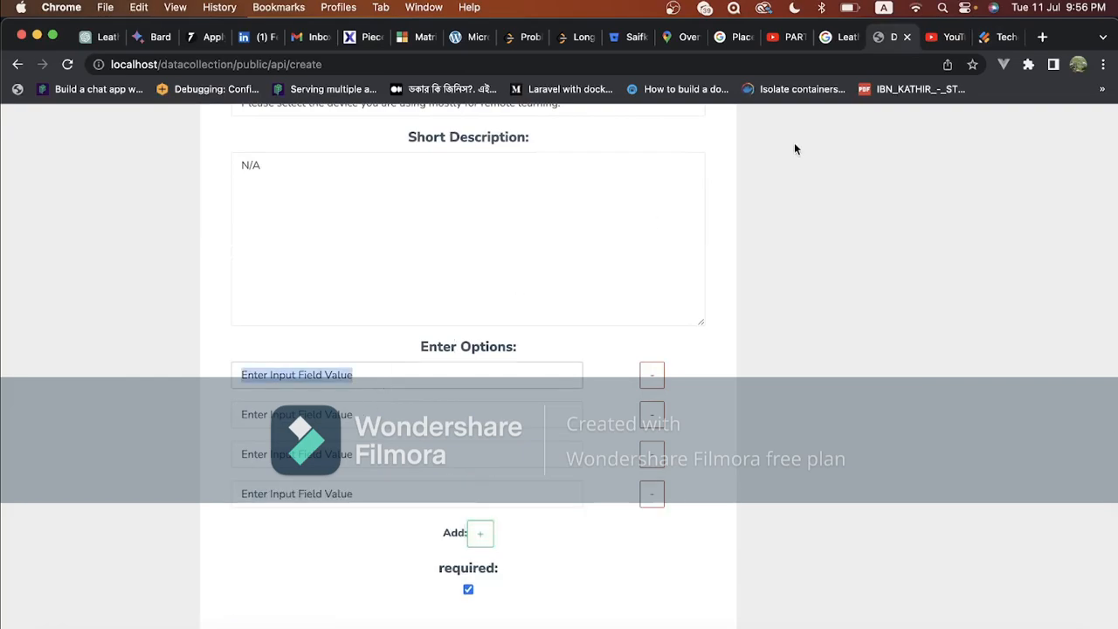
click(1008, 42)
drag(378, 397, 344, 403)
key(super+c)
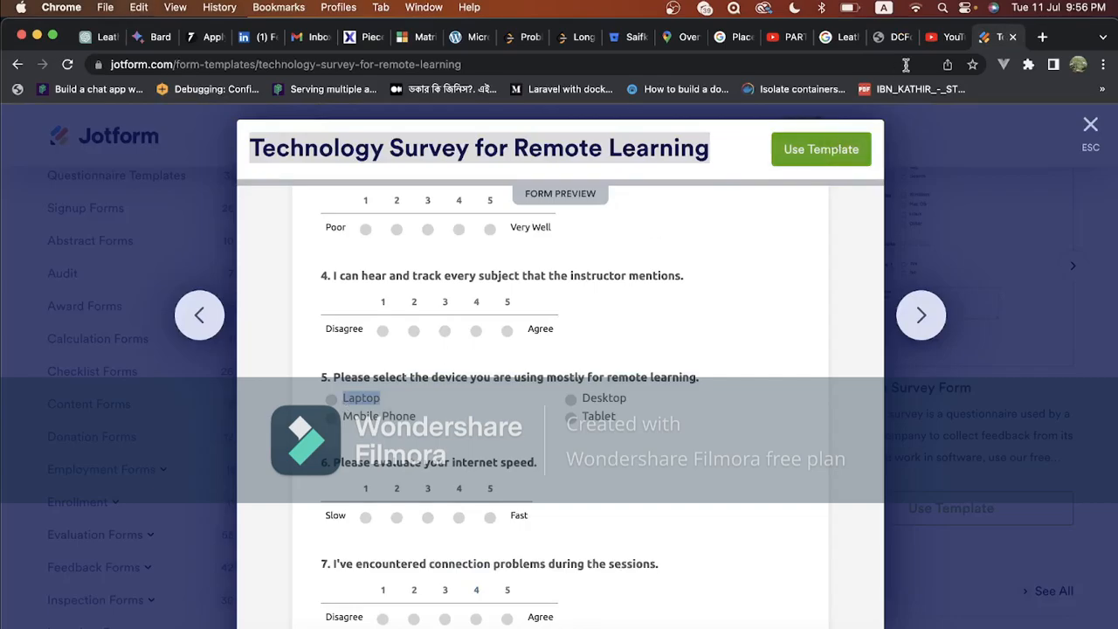
click(895, 36)
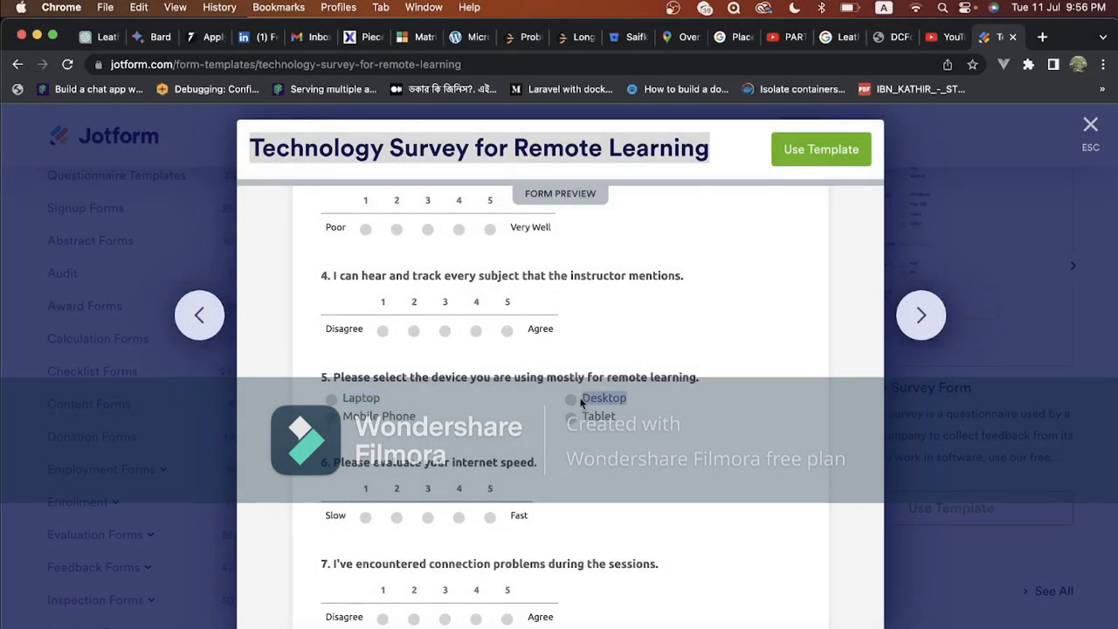
click(889, 37)
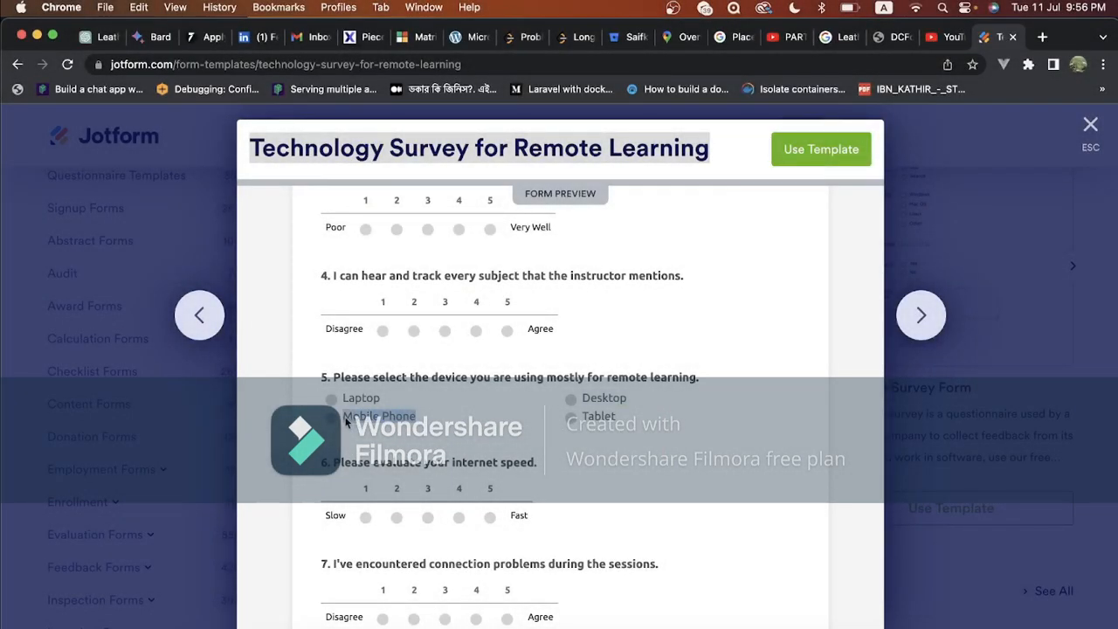
- Copy the template's Mobile Phone and Tablet choices into the MCQ question's third and fourth option fields
key(super+c)
click(892, 37)
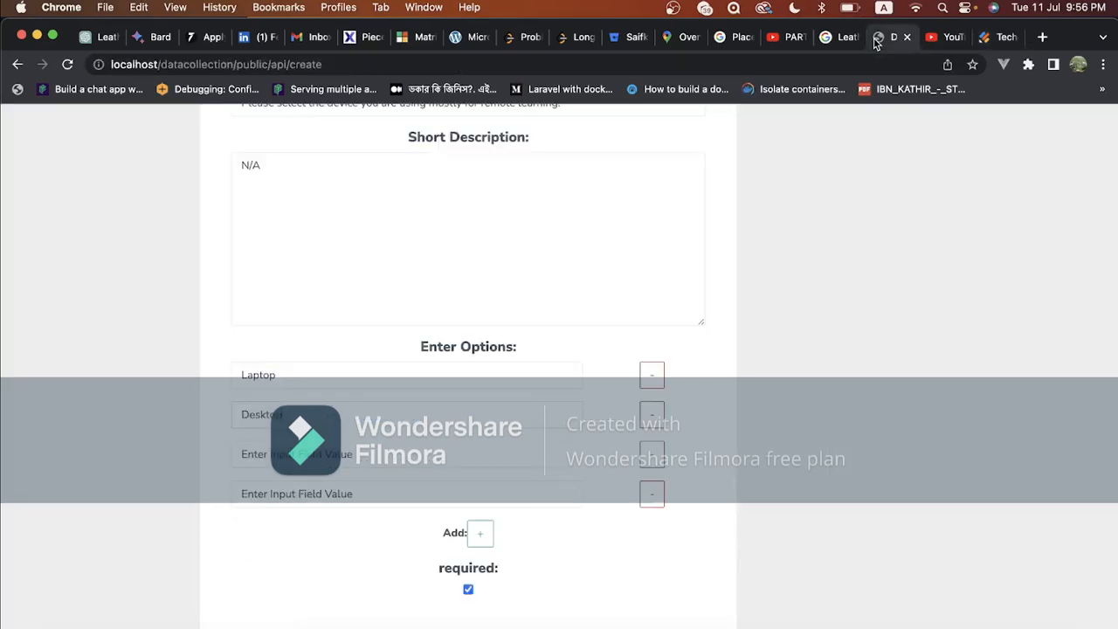
click(357, 465)
key(super+v)
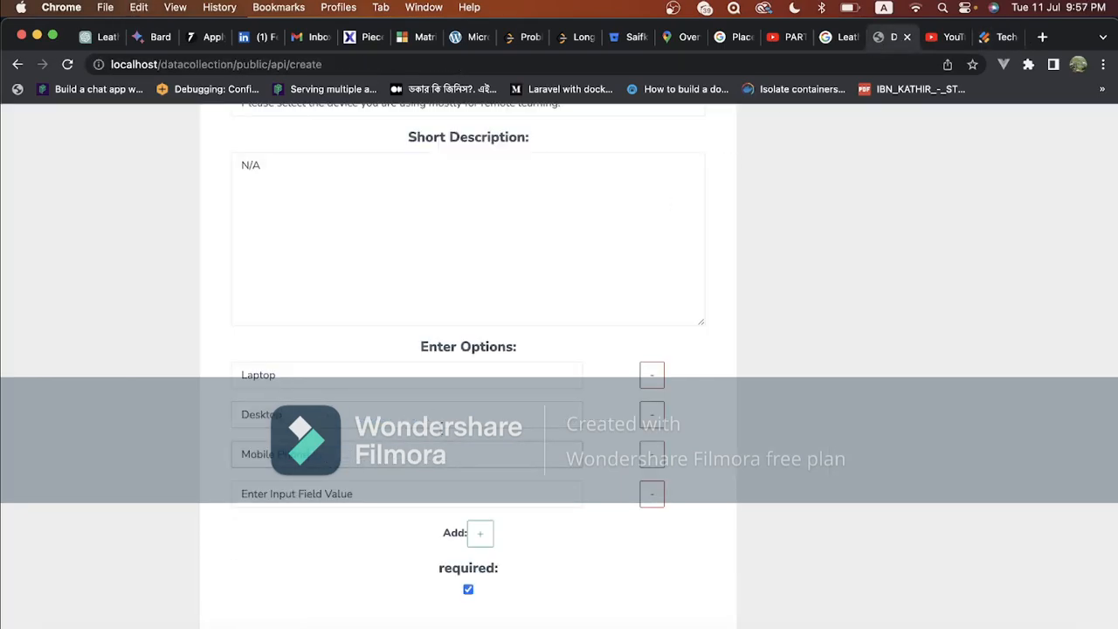
click(993, 37)
drag(618, 419, 580, 422)
key(super+c)
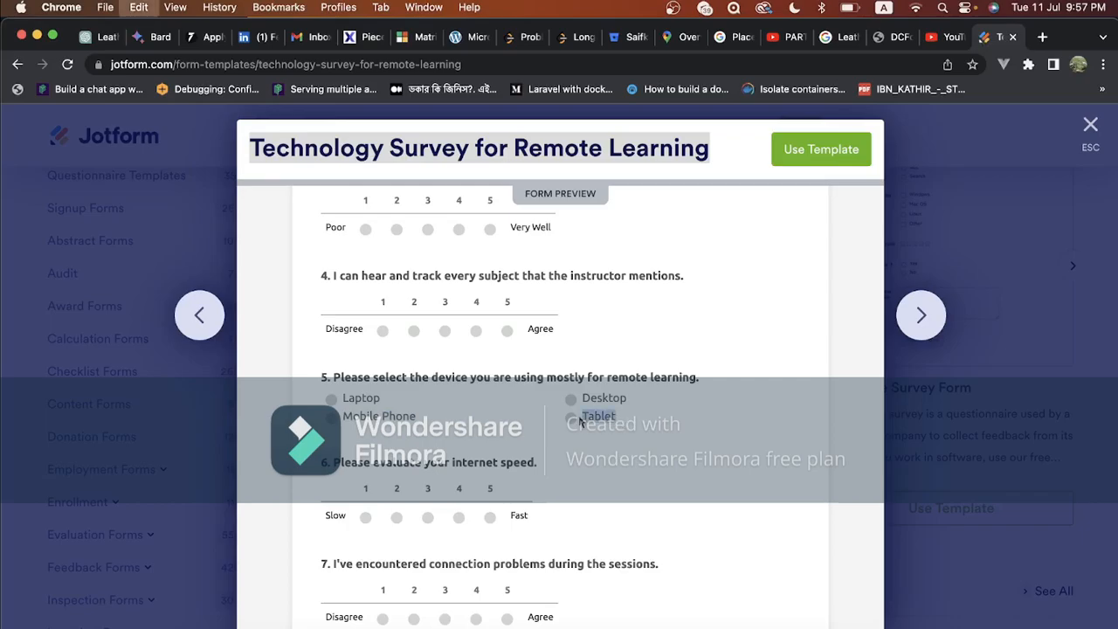
click(895, 38)
click(368, 499)
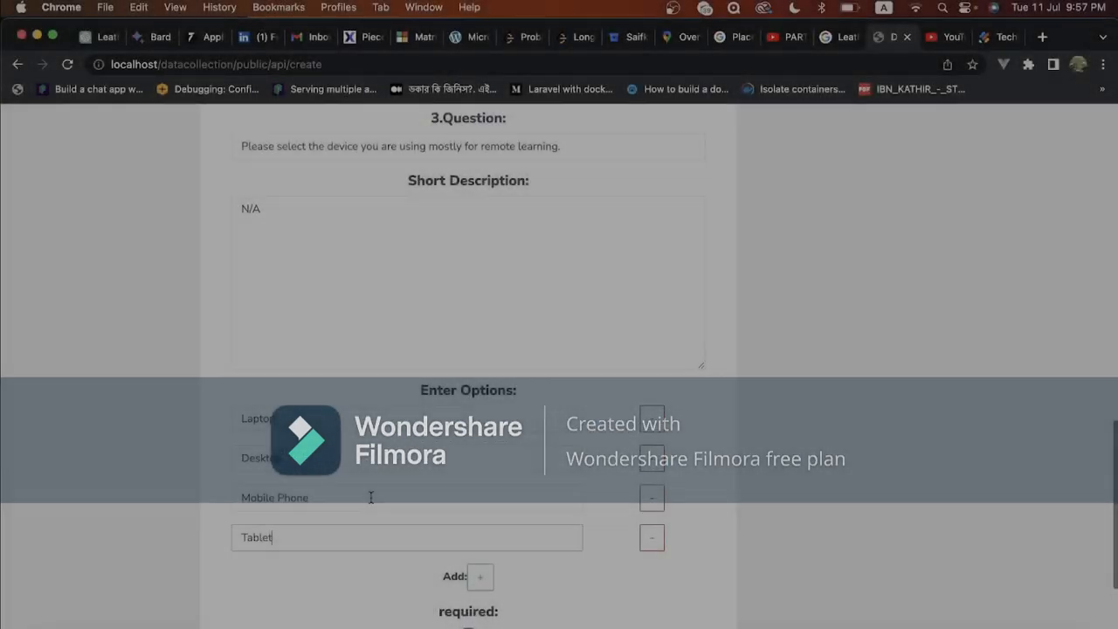
- Review the MCQ question and its form preview, and look over the remaining questions in the Jotform template
scroll(369, 494, up, 5)
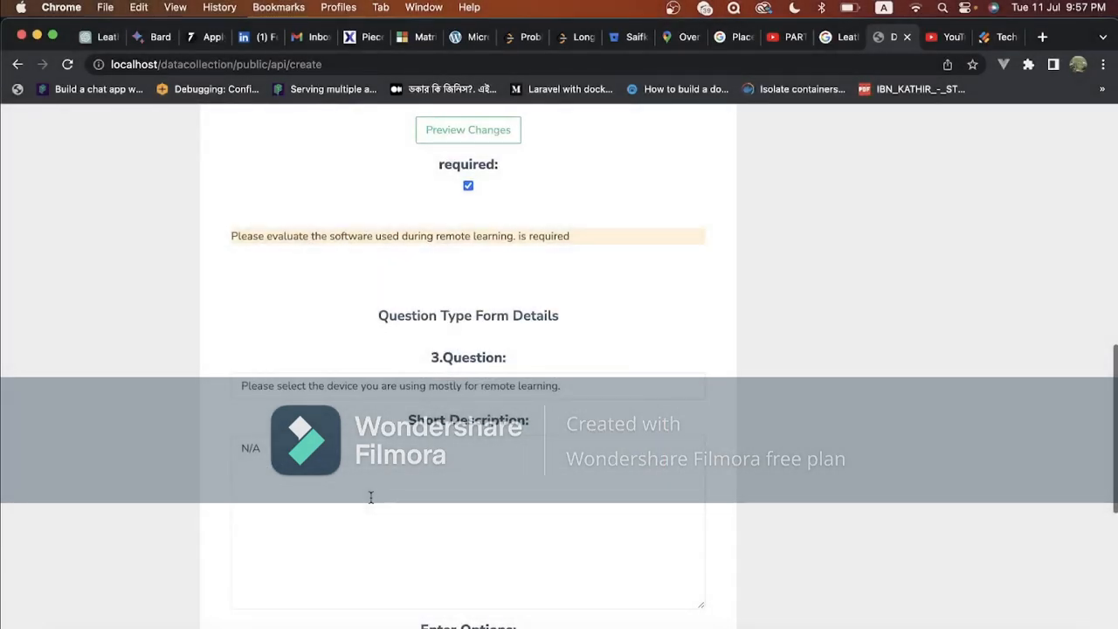
scroll(370, 497, up, 5)
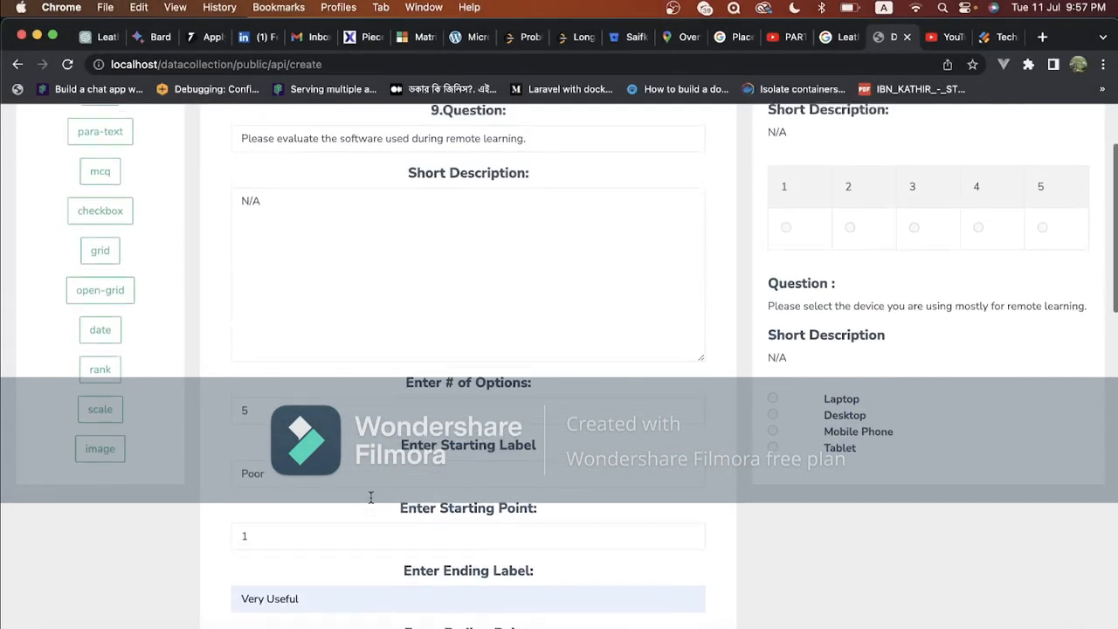
scroll(370, 494, up, 3)
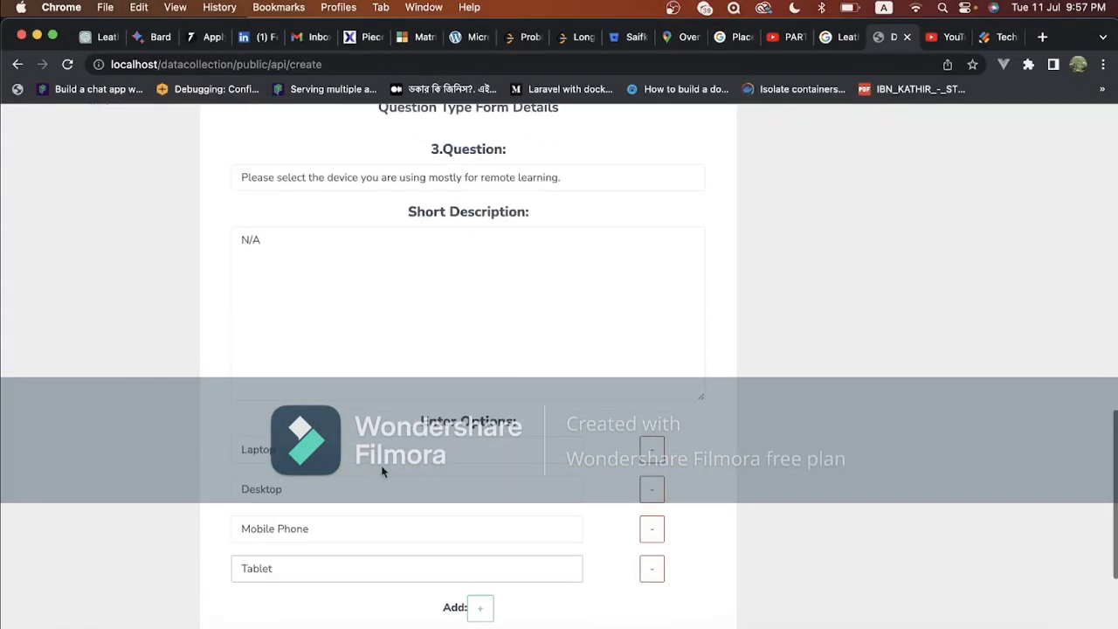
scroll(381, 470, up, 5)
scroll(816, 446, down, 2)
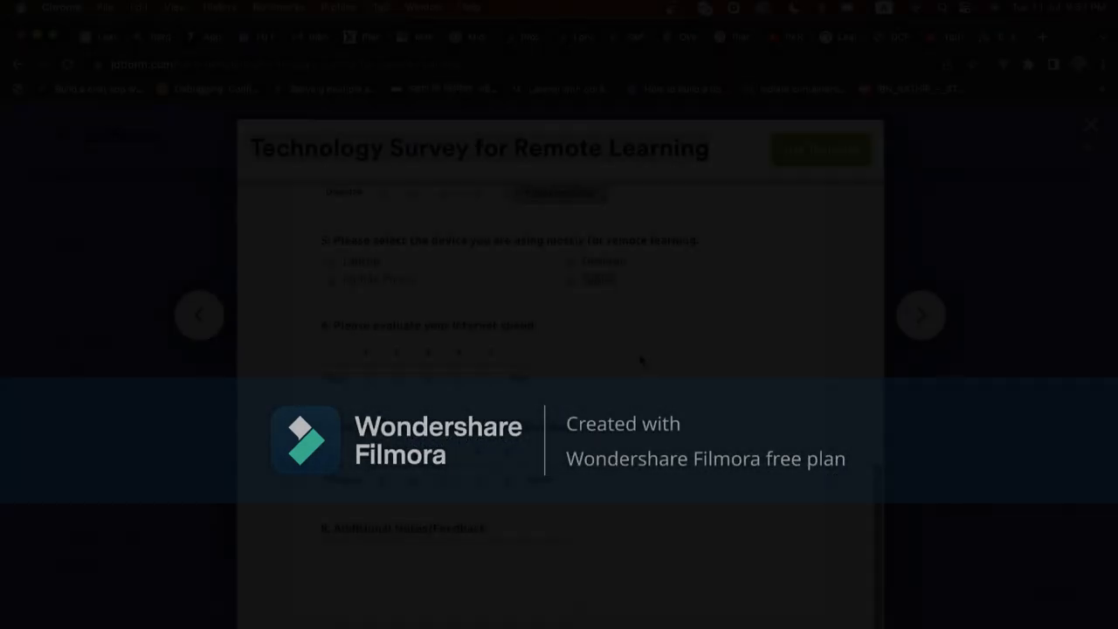
scroll(641, 360, down, 2)
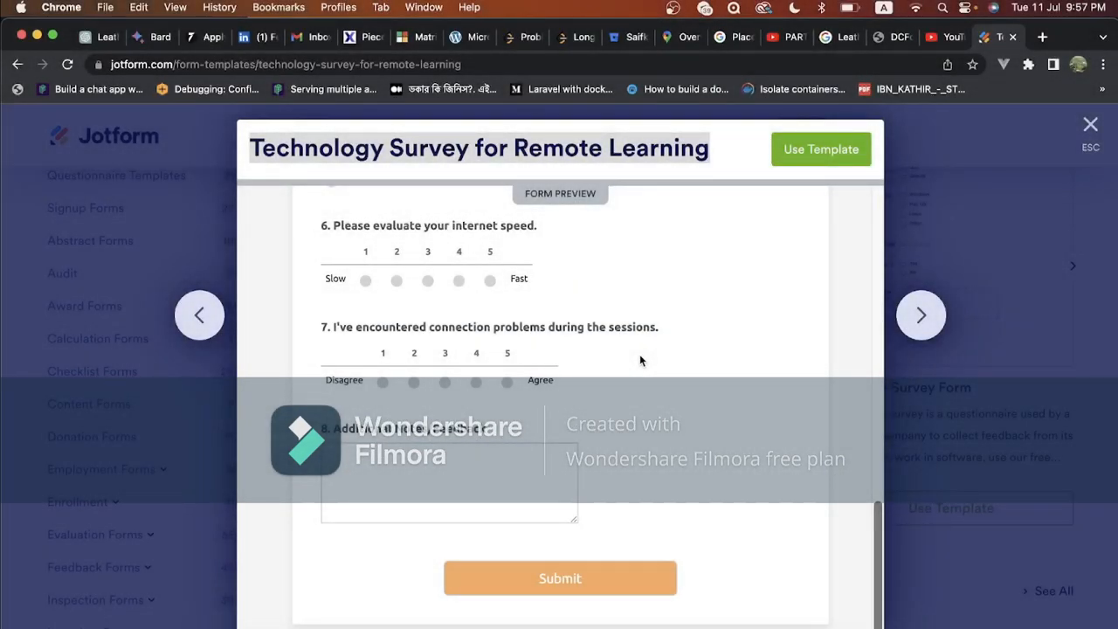
click(370, 467)
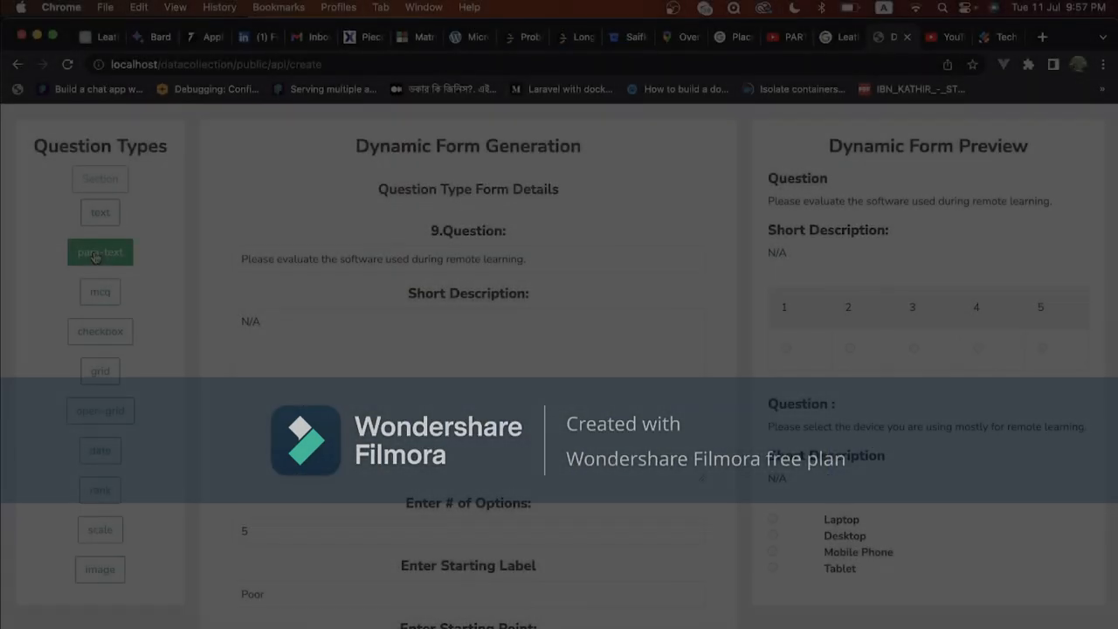
- Add a para-text question to the form below the MCQ question, confirming the addition
click(96, 255)
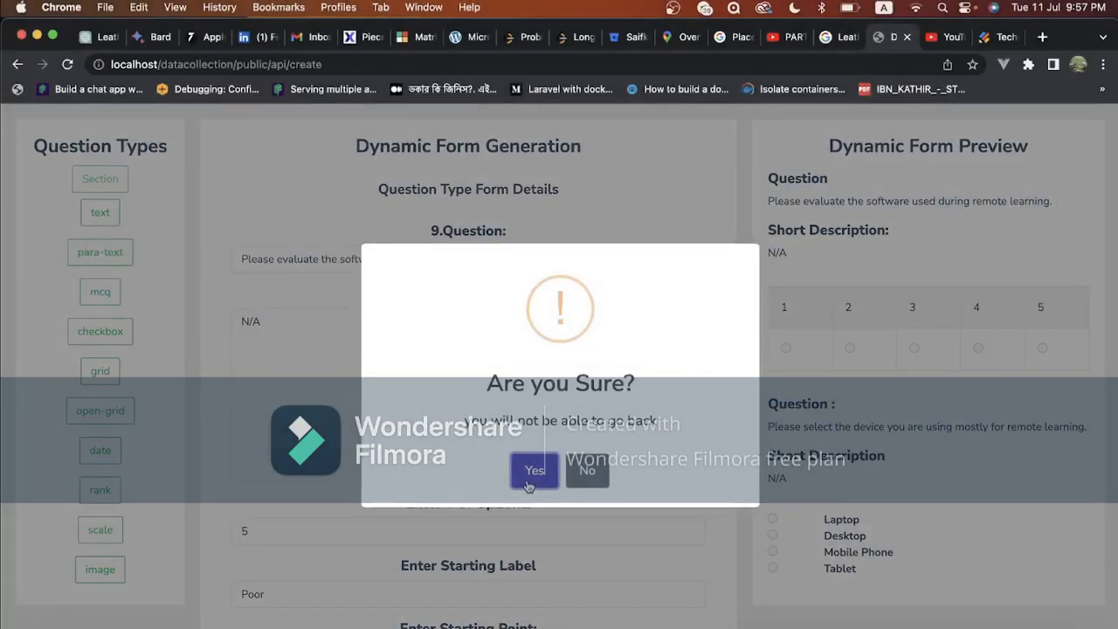
click(528, 467)
scroll(527, 481, down, 9)
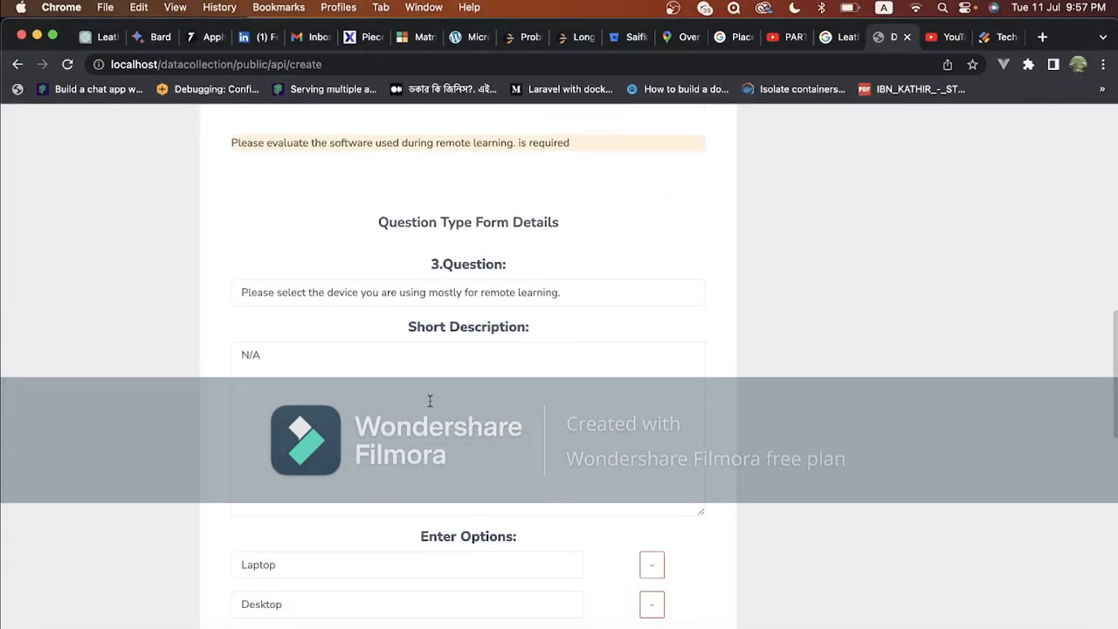
scroll(430, 402, down, 6)
scroll(429, 402, down, 4)
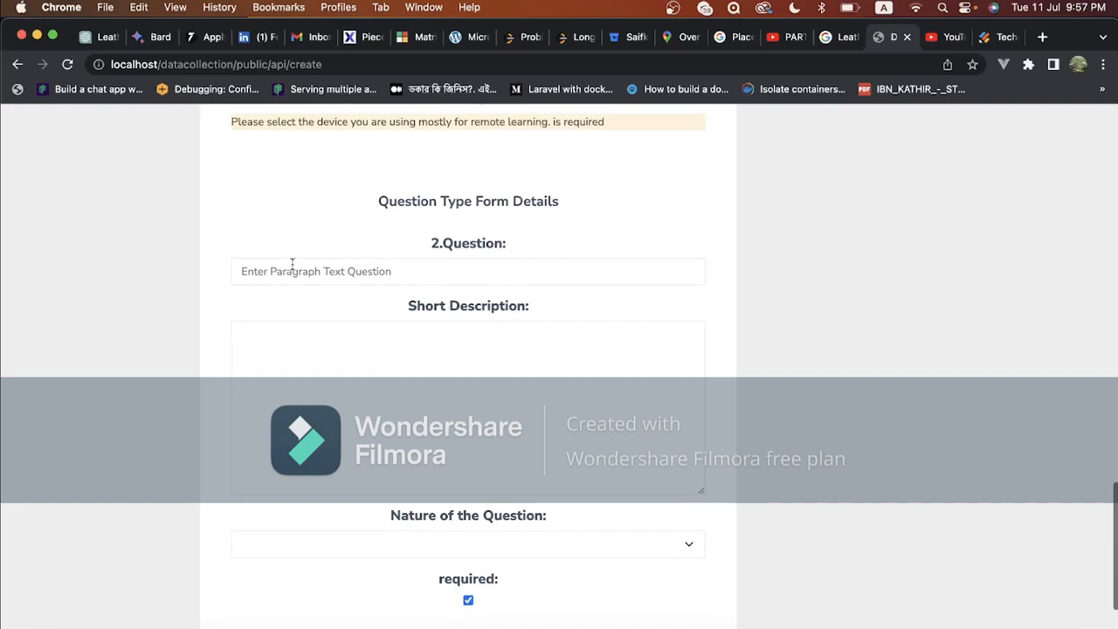
- Copy the template's "Additional Notes/Feedback" title into the para-text question and enter N/A as its short description
click(292, 269)
click(995, 38)
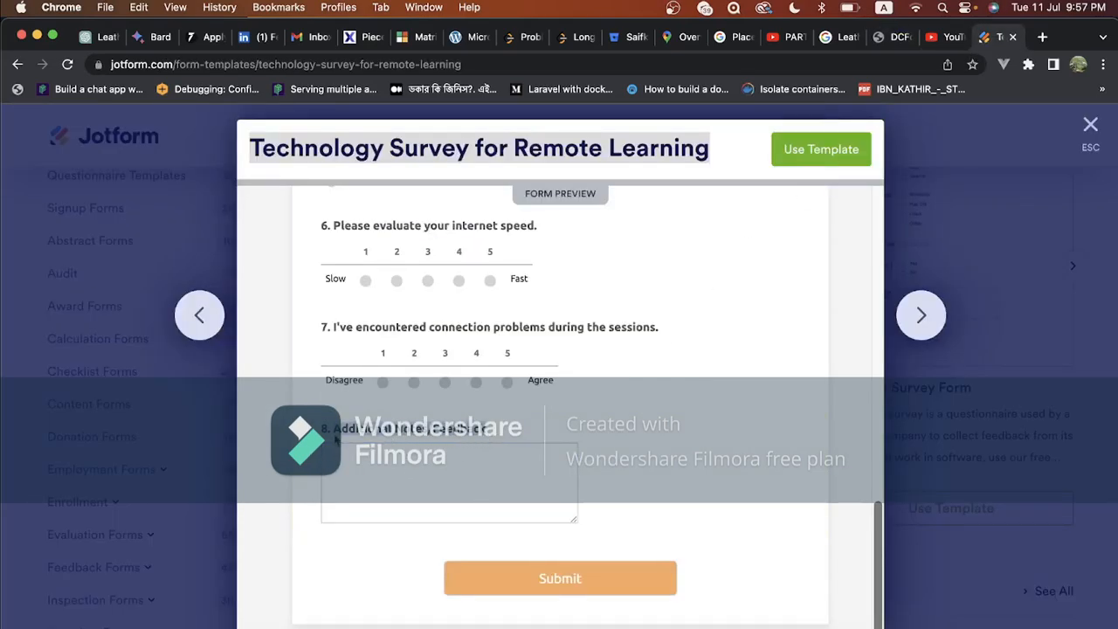
click(886, 36)
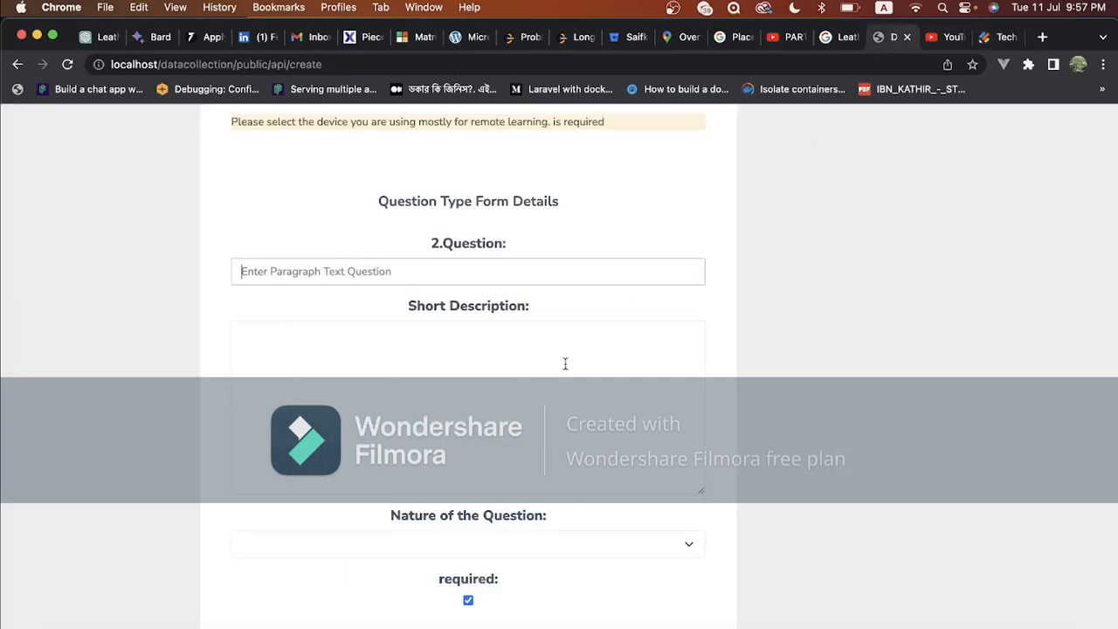
text(Additional Notes/Feedback)
click(379, 340)
text(N/A)
- Set the nature of the Additional Notes/Feedback question to Text
click(353, 542)
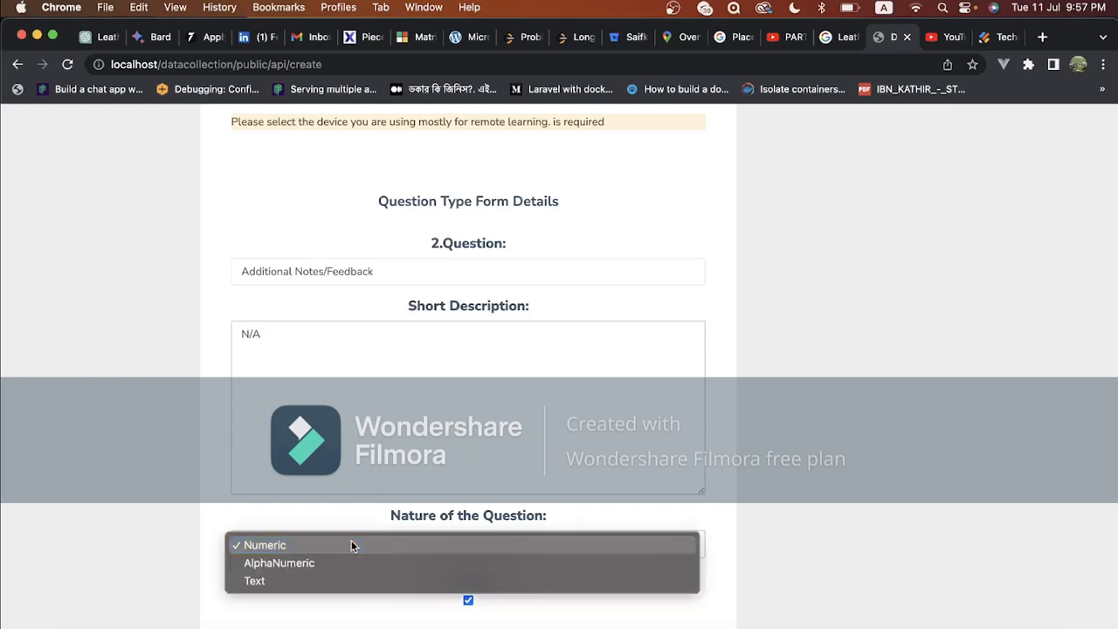
click(268, 581)
scroll(392, 470, down, 3)
scroll(392, 470, down, 1)
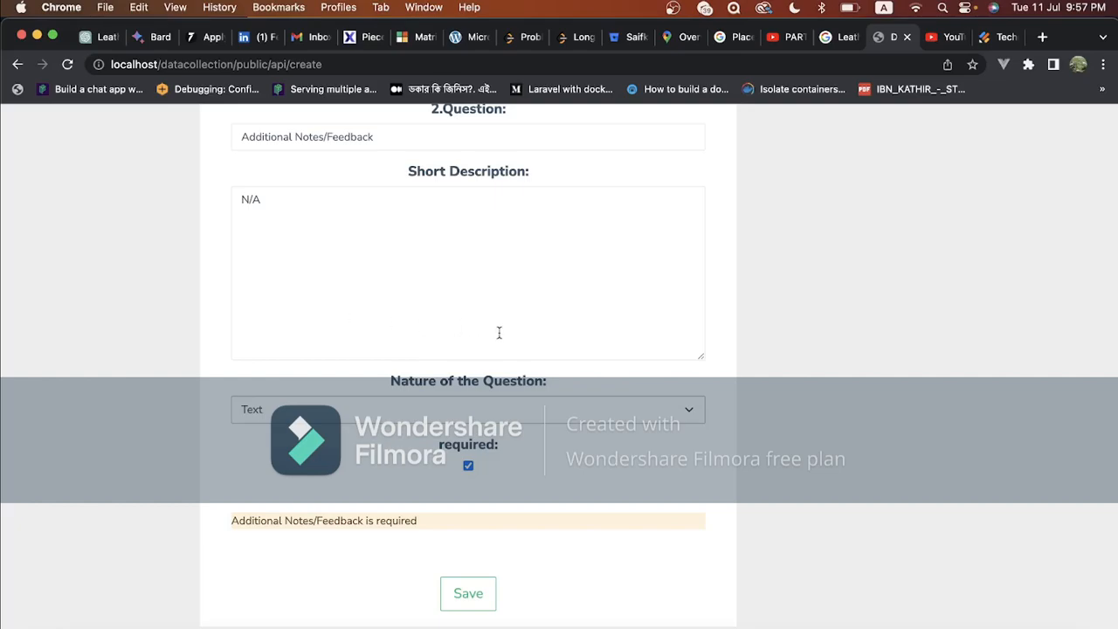
- Check the completed questions and save the form section, acknowledging the submission
click(1004, 33)
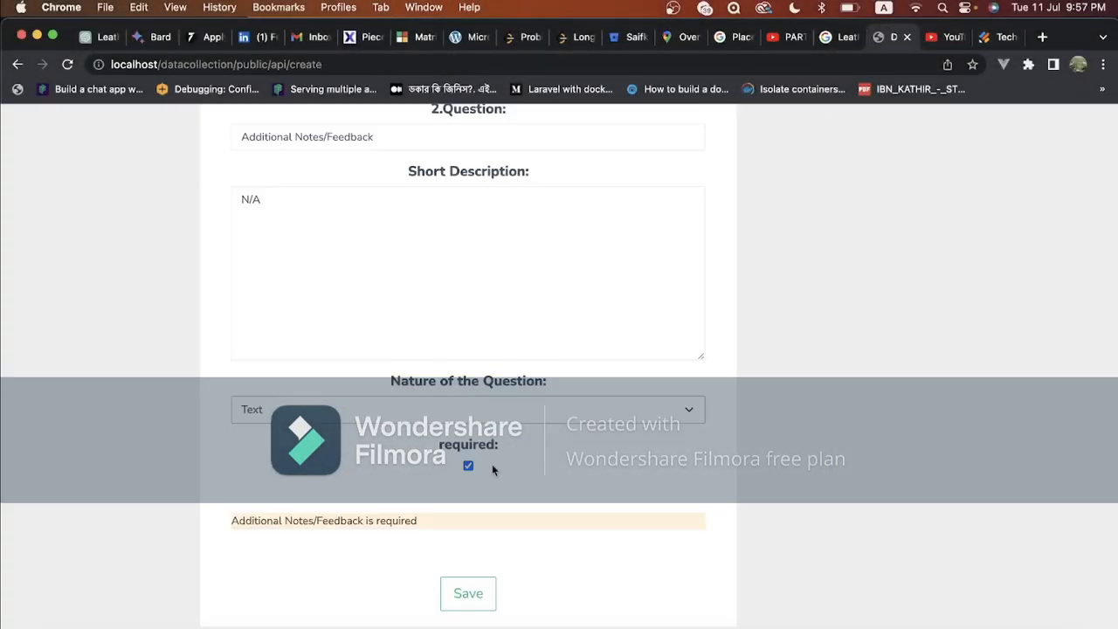
scroll(492, 464, down, 1)
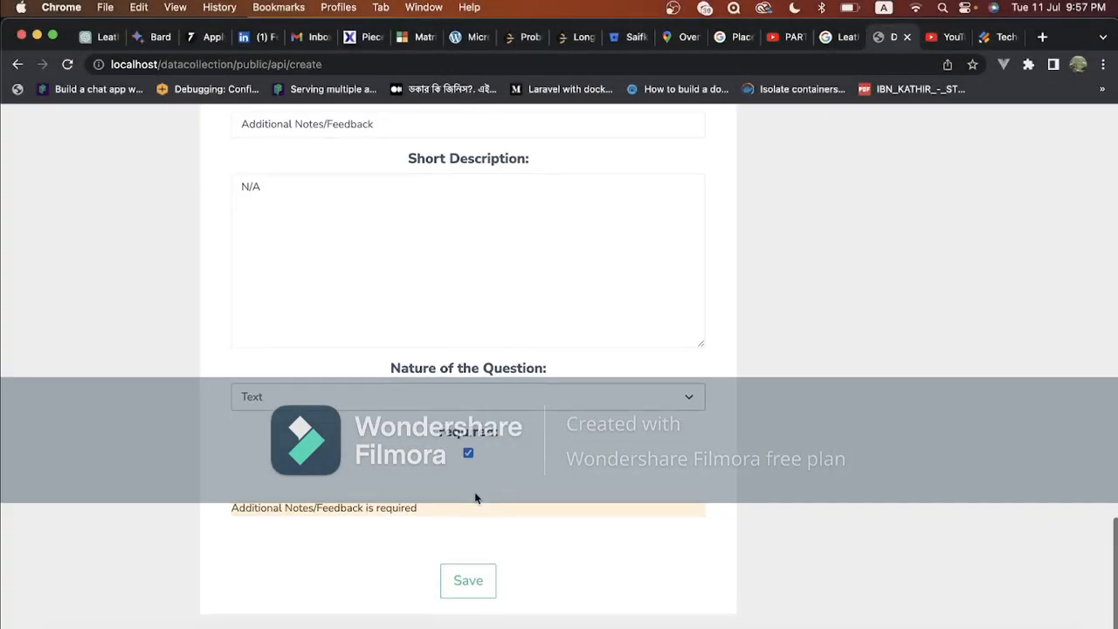
scroll(602, 350, up, 5)
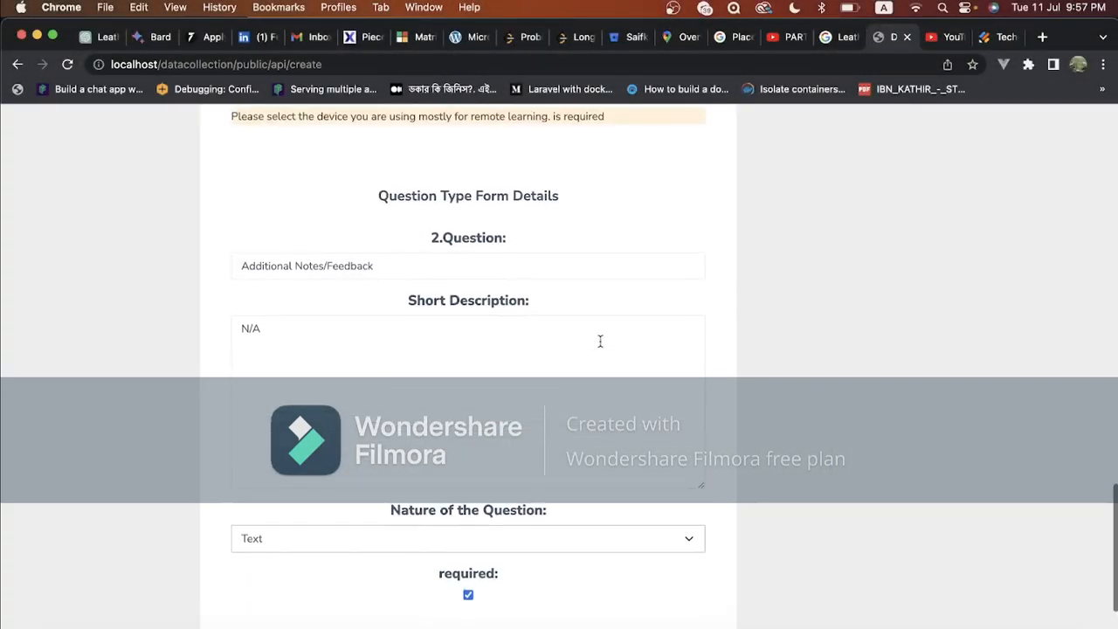
scroll(600, 347, up, 3)
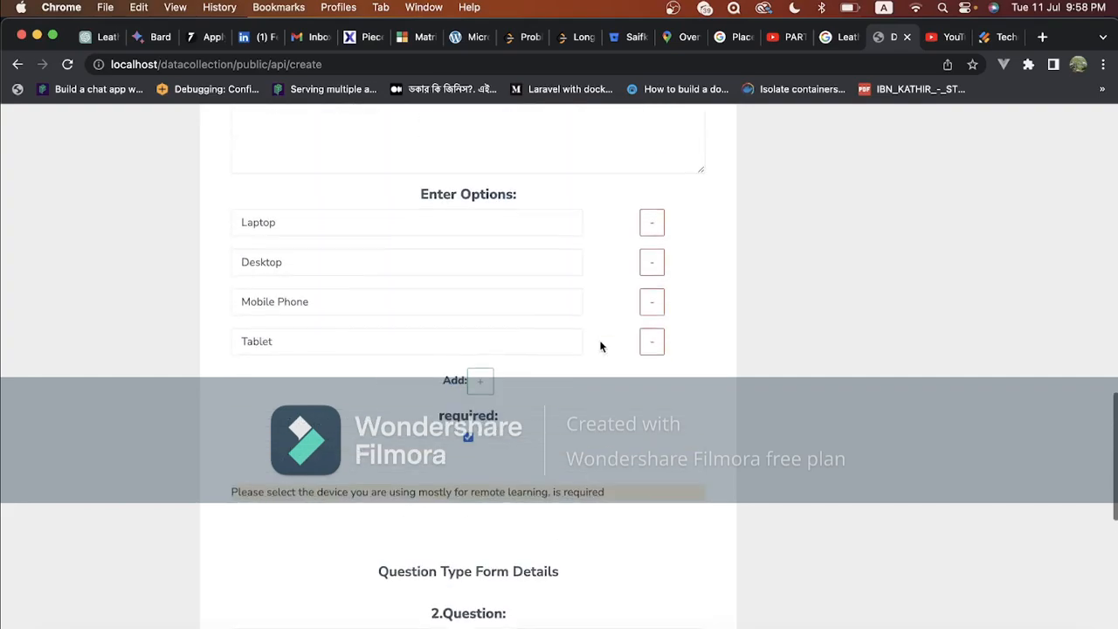
scroll(601, 347, down, 8)
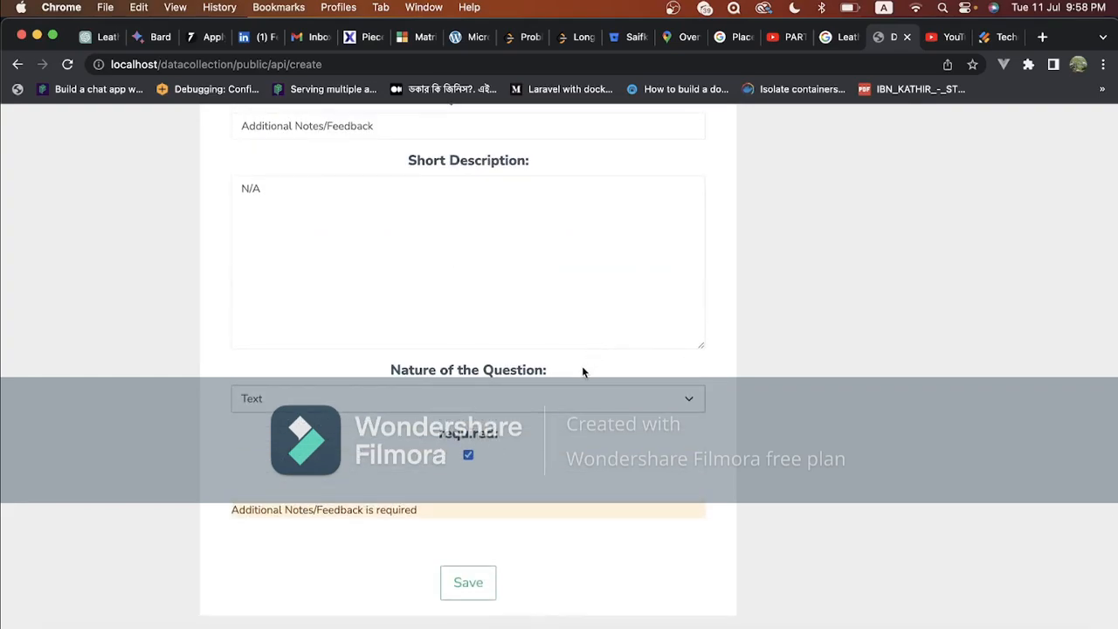
scroll(689, 281, down, 1)
click(472, 585)
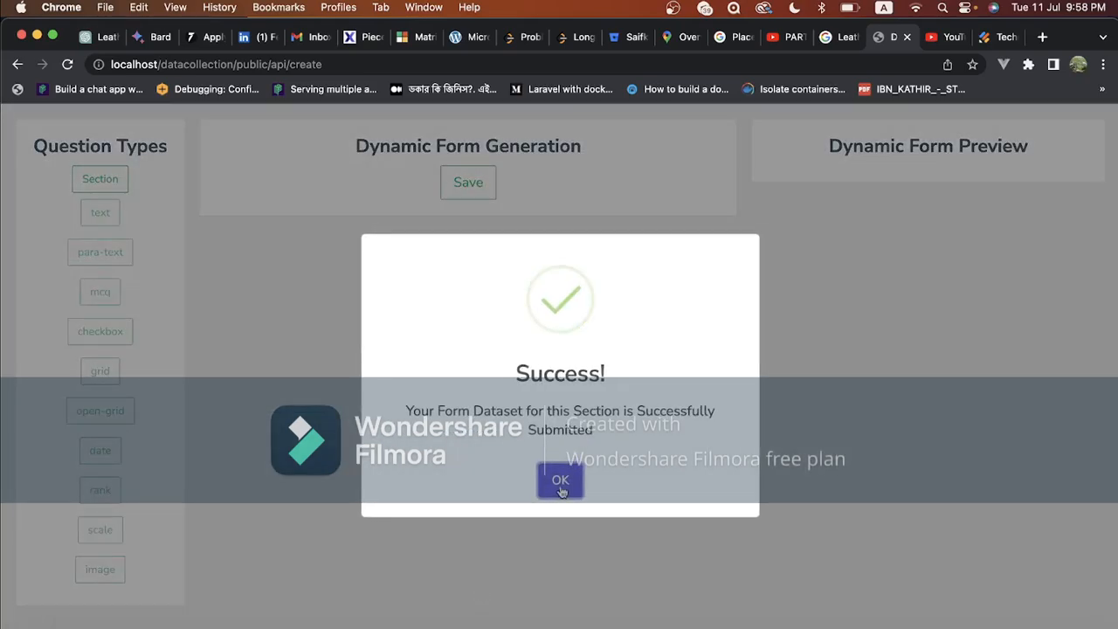
click(561, 489)
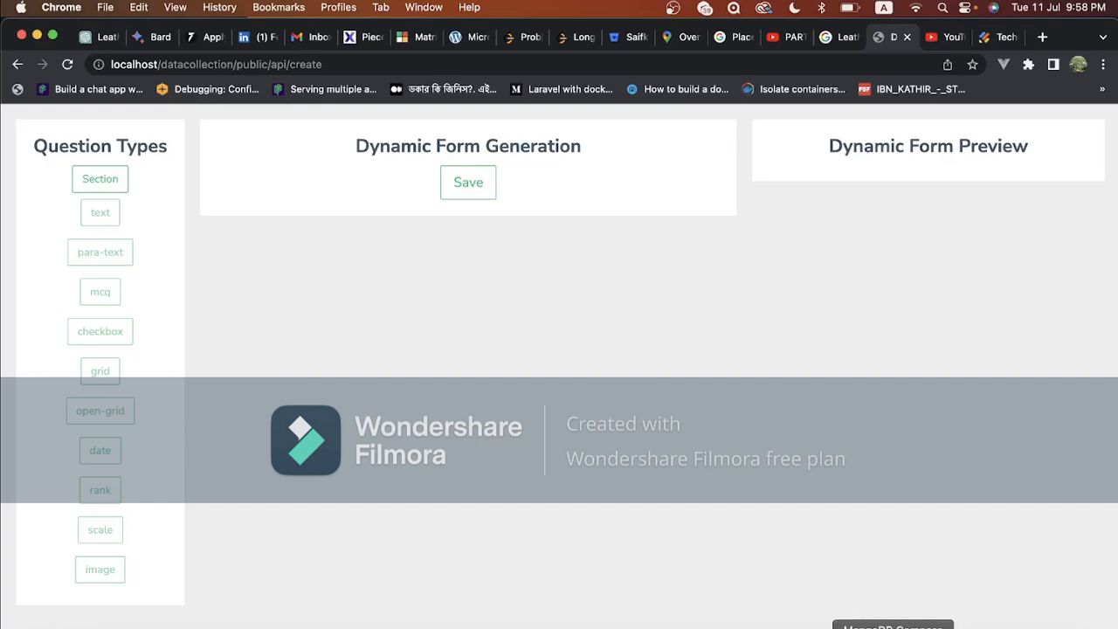
- Switch to MongoDB Compass and expand the Technology Survey for Remote Learning document in mongo_surveys down to its section's content objects
click(893, 627)
click(243, 214)
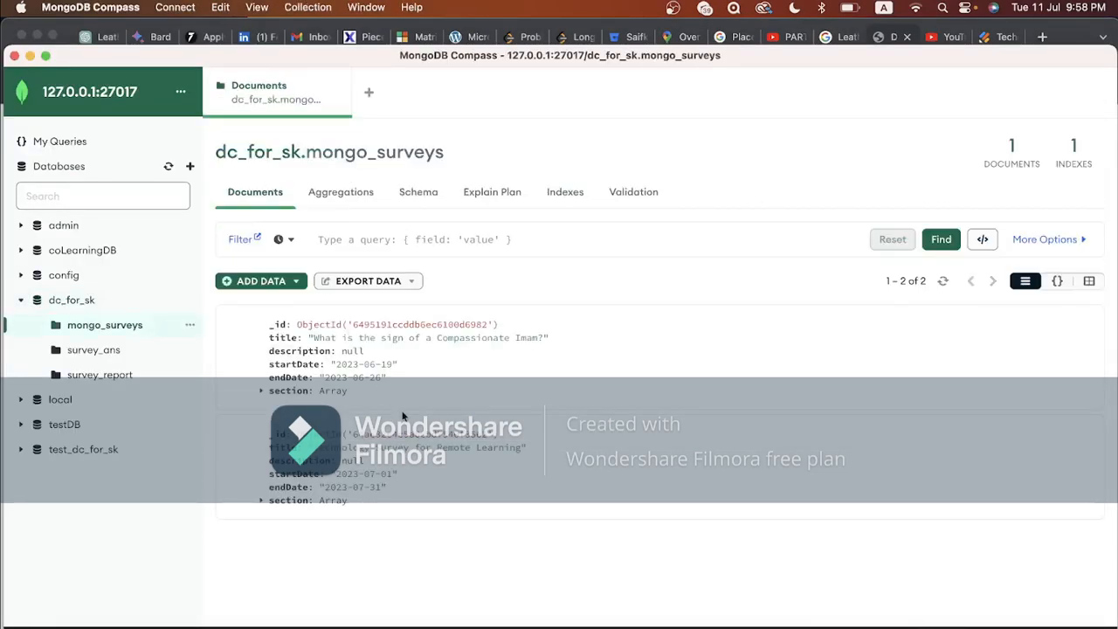
drag(341, 447, 520, 452)
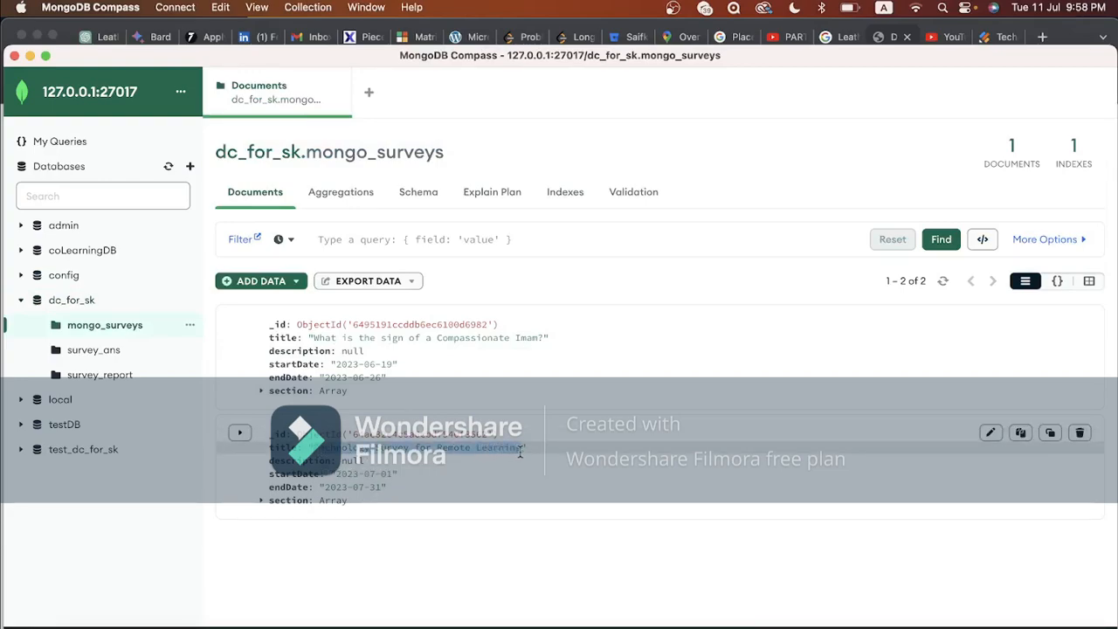
click(260, 503)
click(273, 512)
click(285, 540)
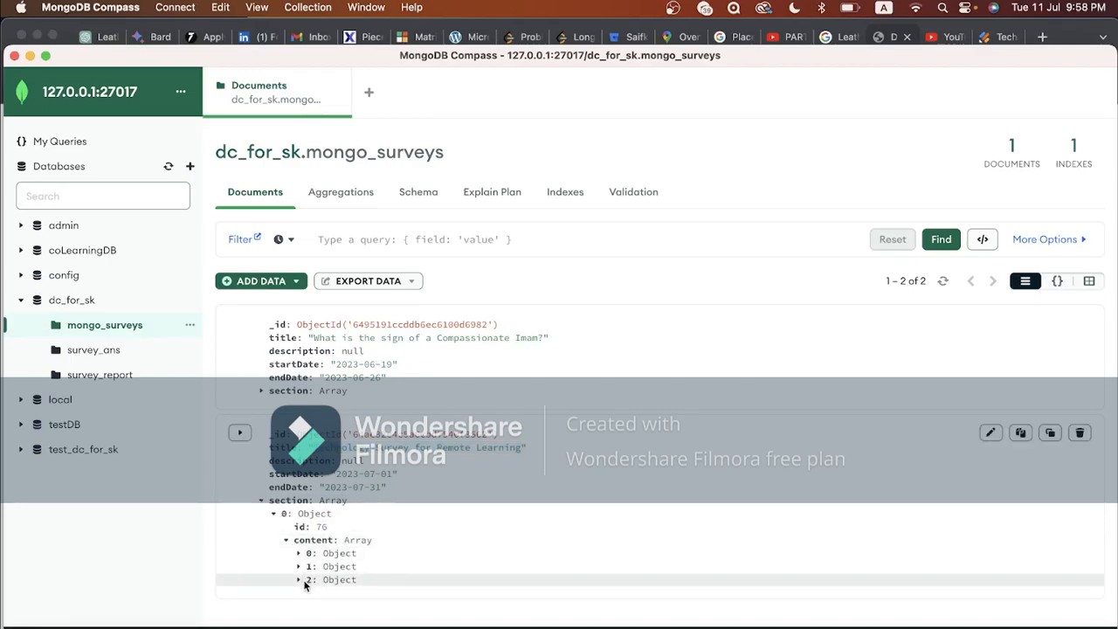
click(299, 581)
- Examine the stored fields of the survey's scale, MCQ and para-text questions, and return to the form builder in Chrome
scroll(393, 498, down, 5)
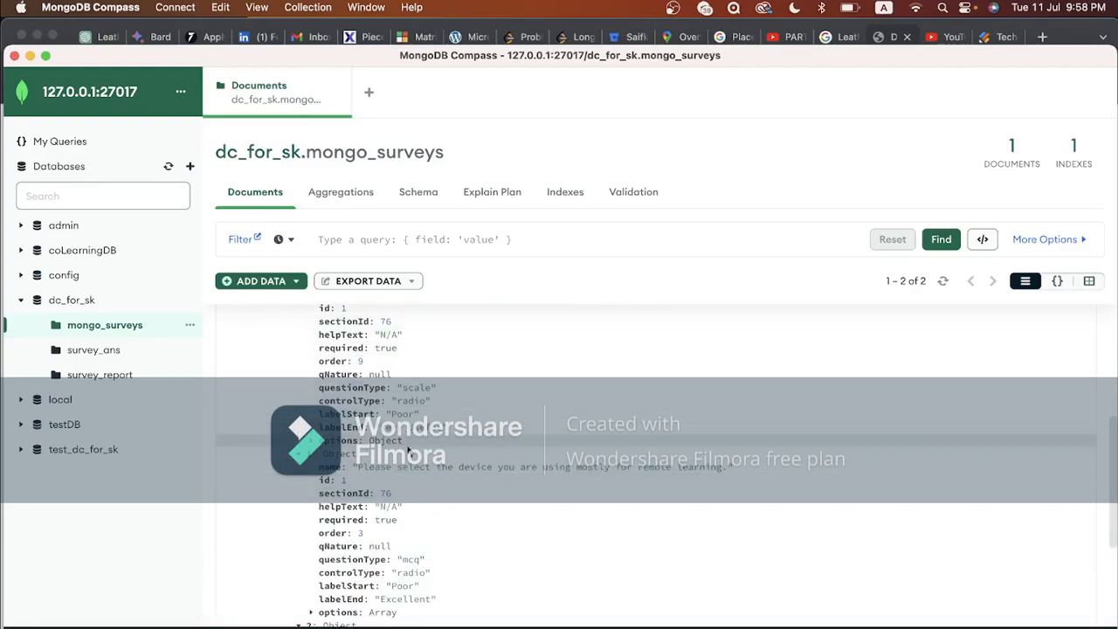
scroll(400, 496, down, 3)
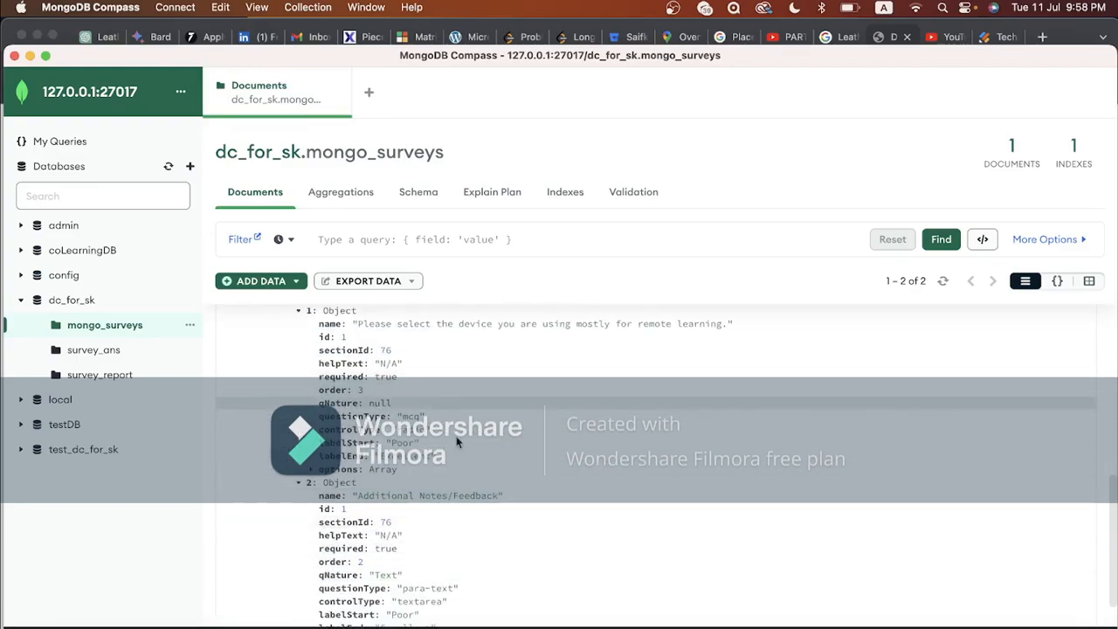
scroll(428, 394, down, 2)
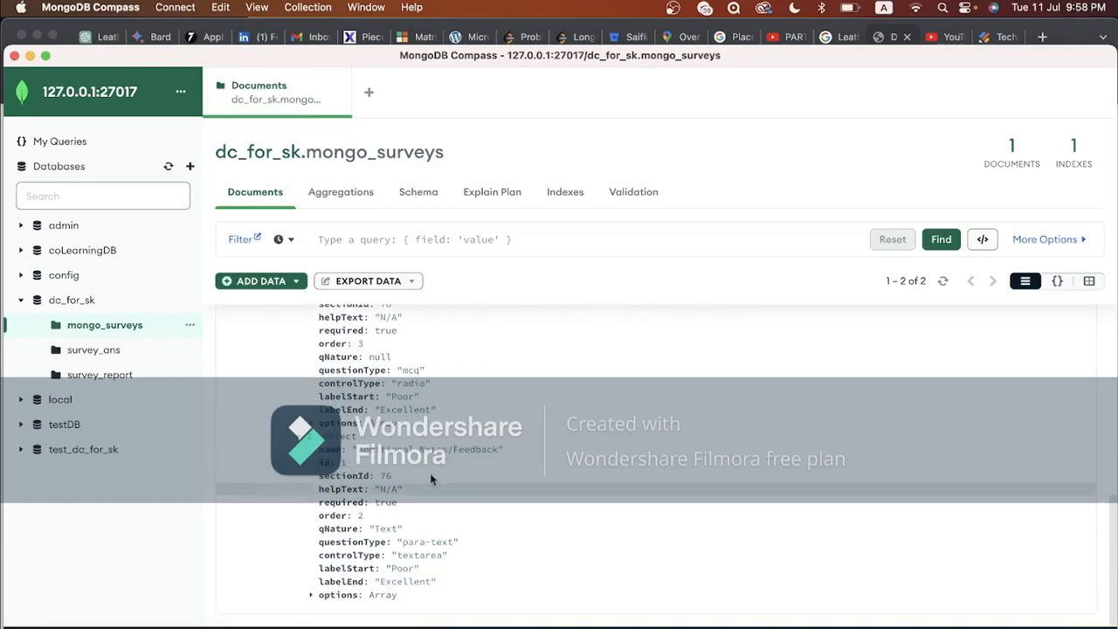
scroll(445, 398, up, 5)
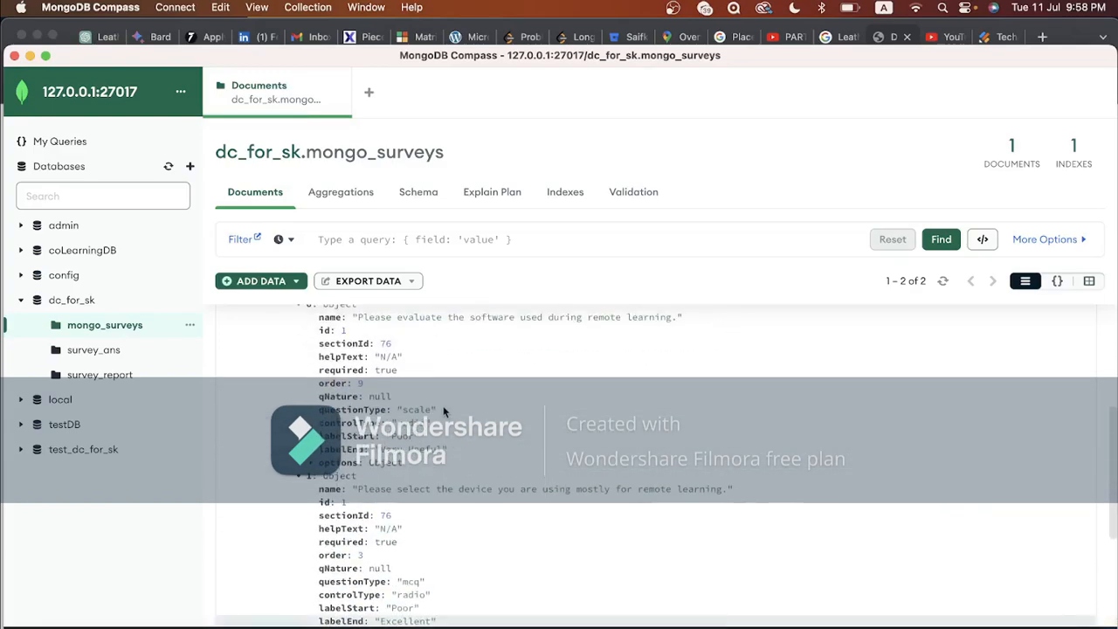
click(887, 38)
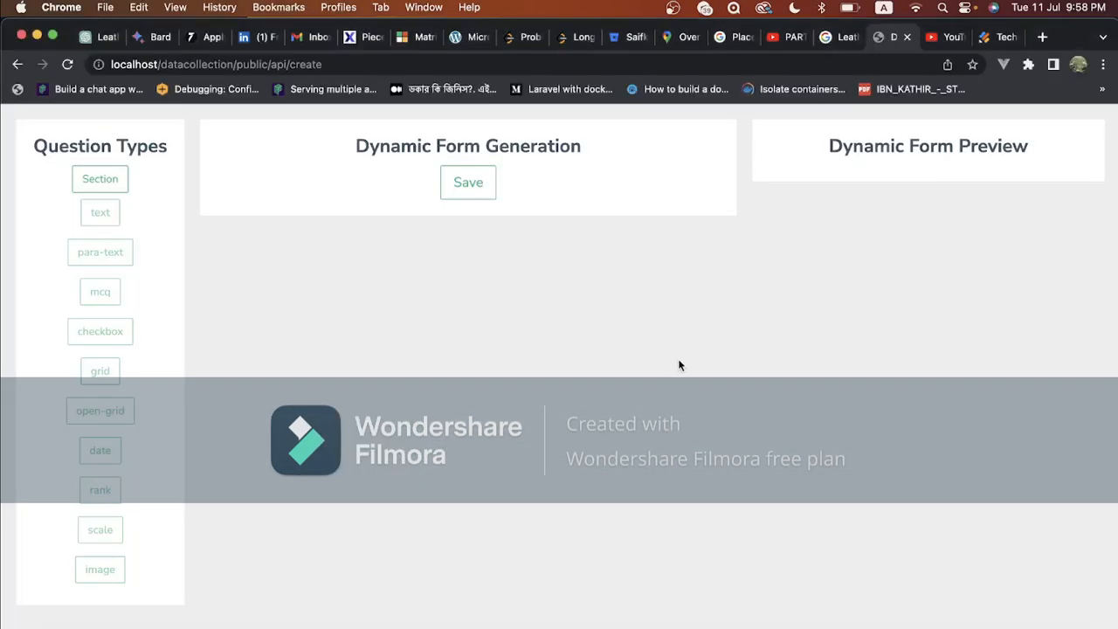